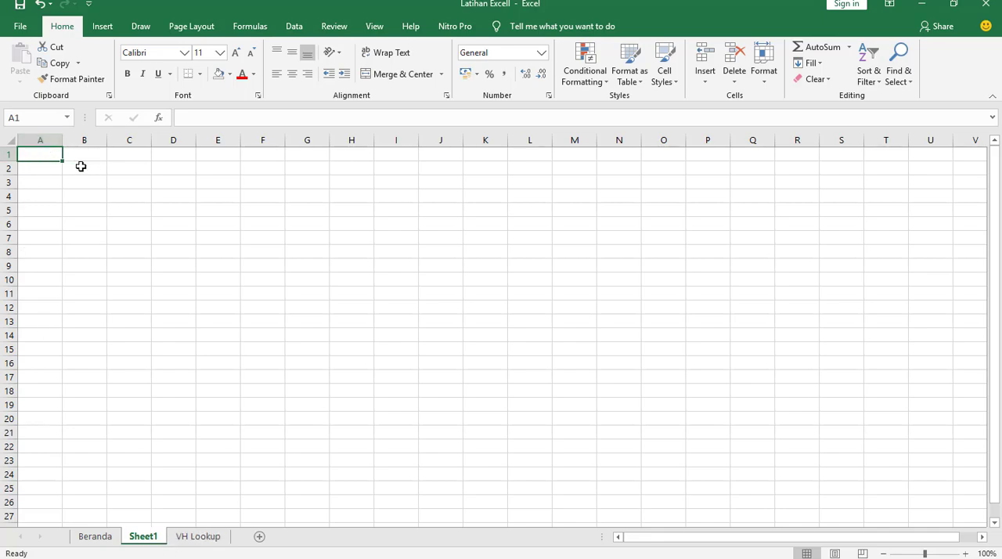
left_click(133, 182)
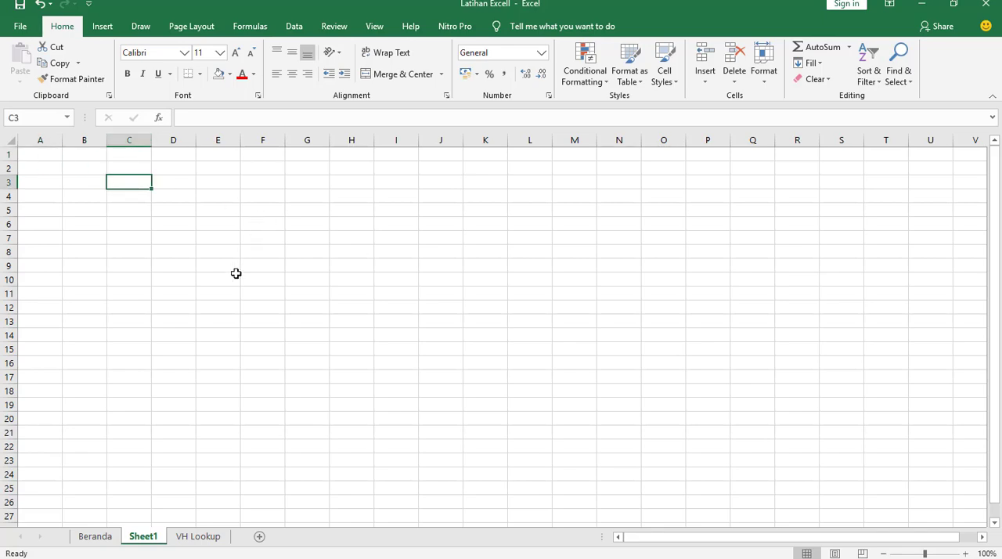
left_click(392, 252)
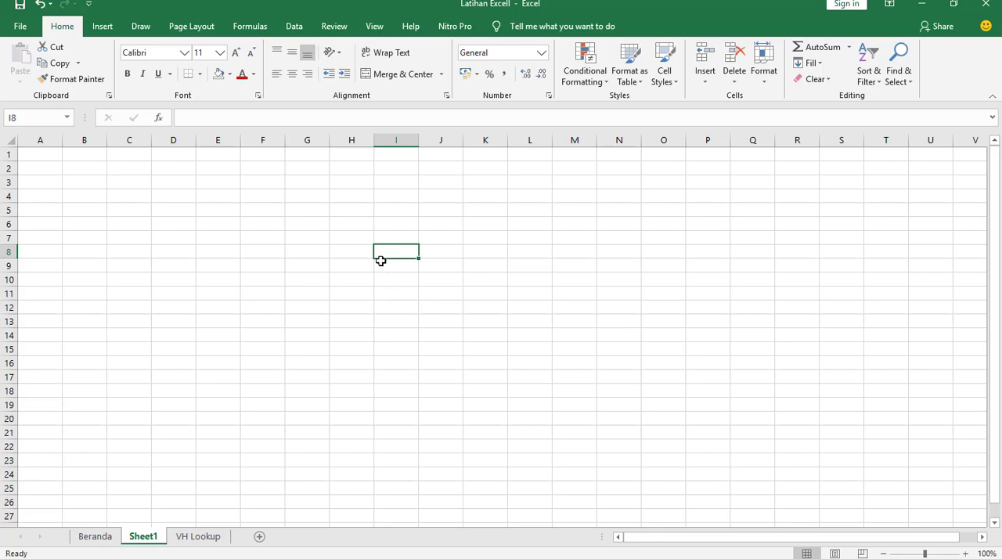
- Open the Beranda worksheet and locate the Nilai_1 and Nilai_2 scores in row 3
left_click(98, 537)
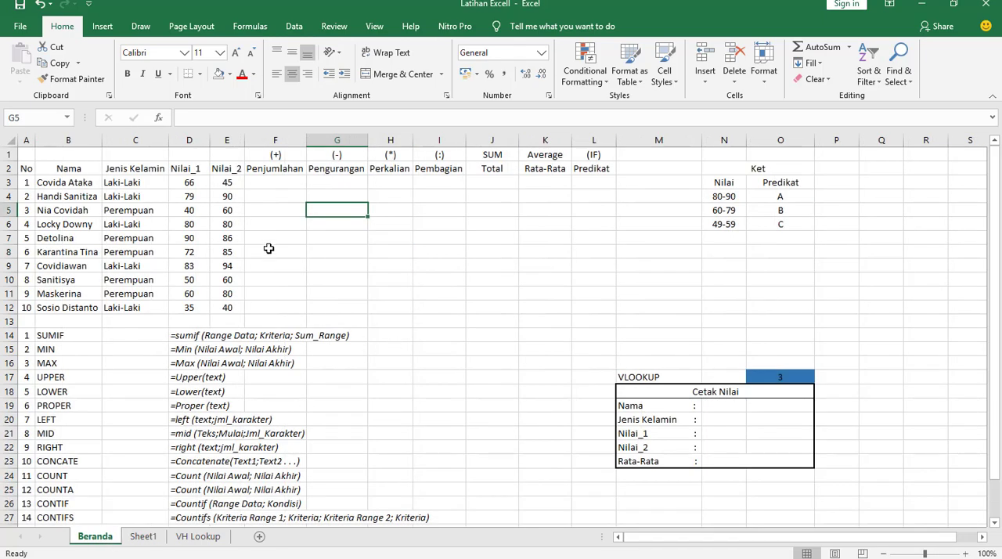
left_click(289, 231)
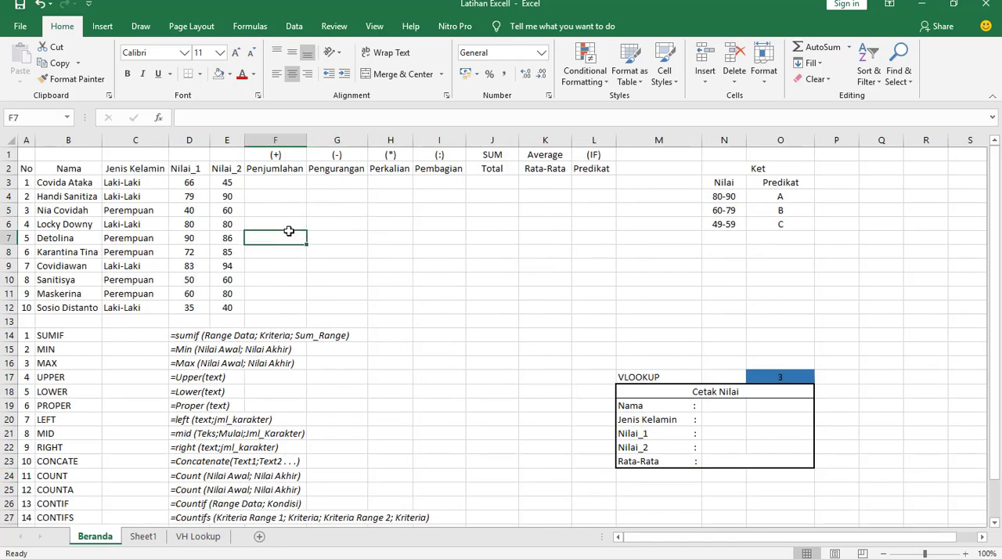
left_click(188, 184)
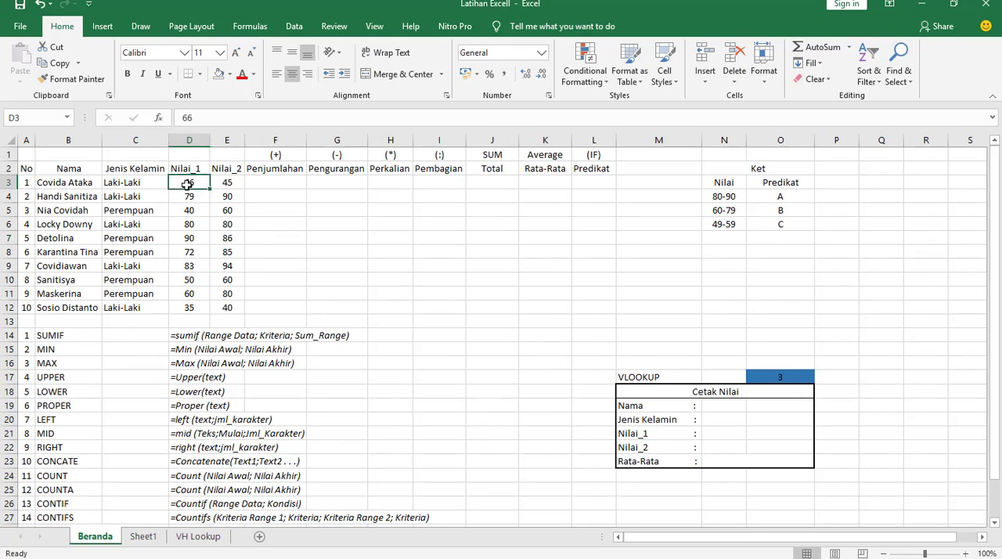
left_click(226, 182)
- Calculate the Penjumlahan column by entering =D3+E3 in F3 and filling it down to F12
left_click(291, 182)
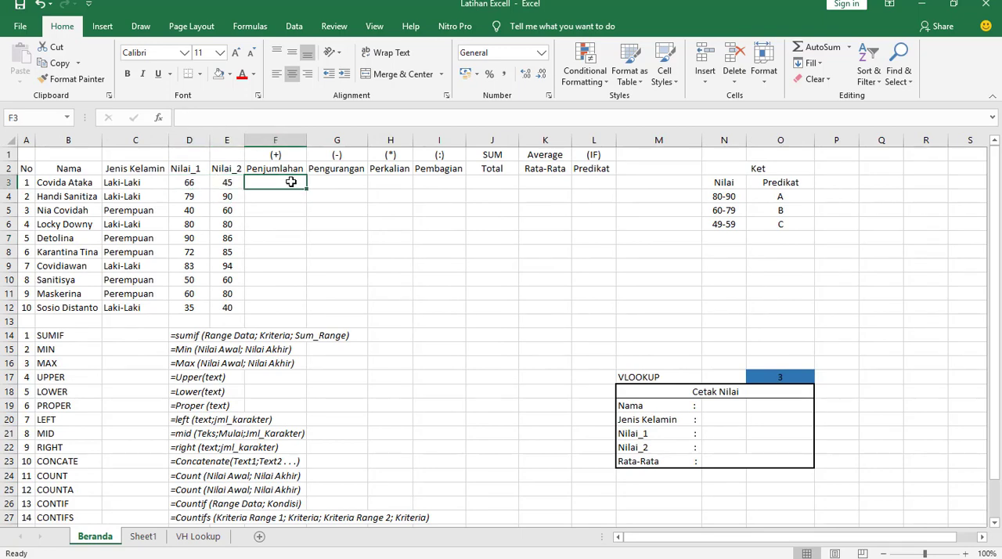
type("=")
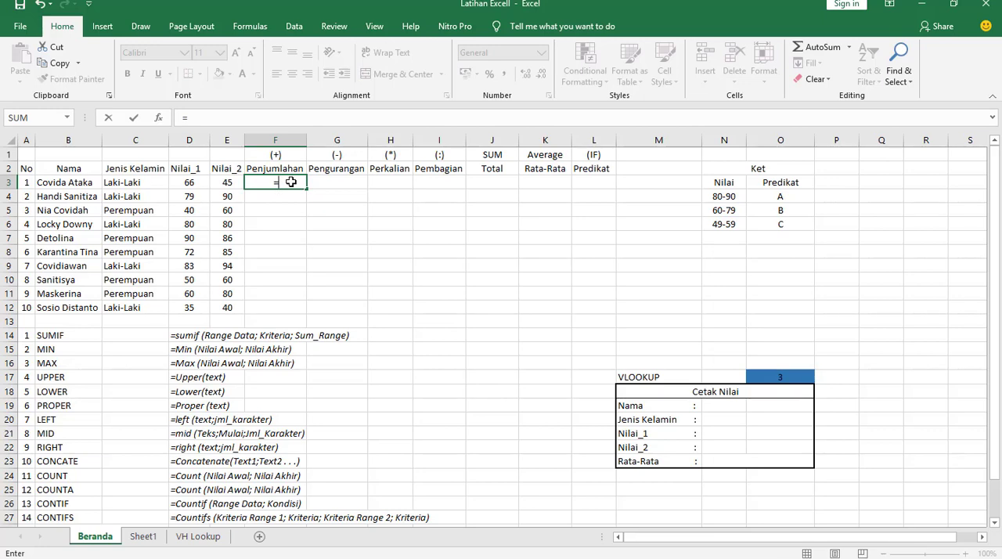
left_click(189, 182)
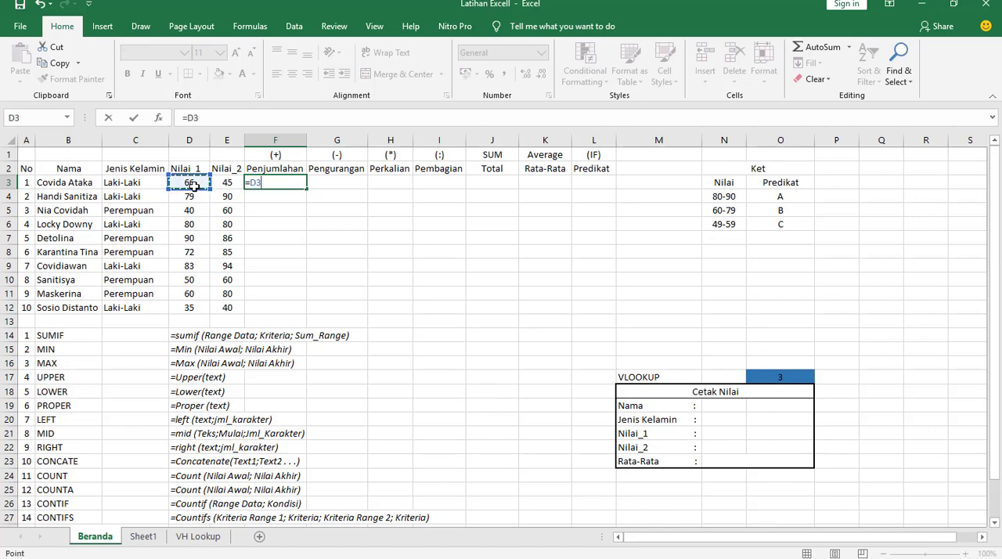
type("+")
left_click(226, 183)
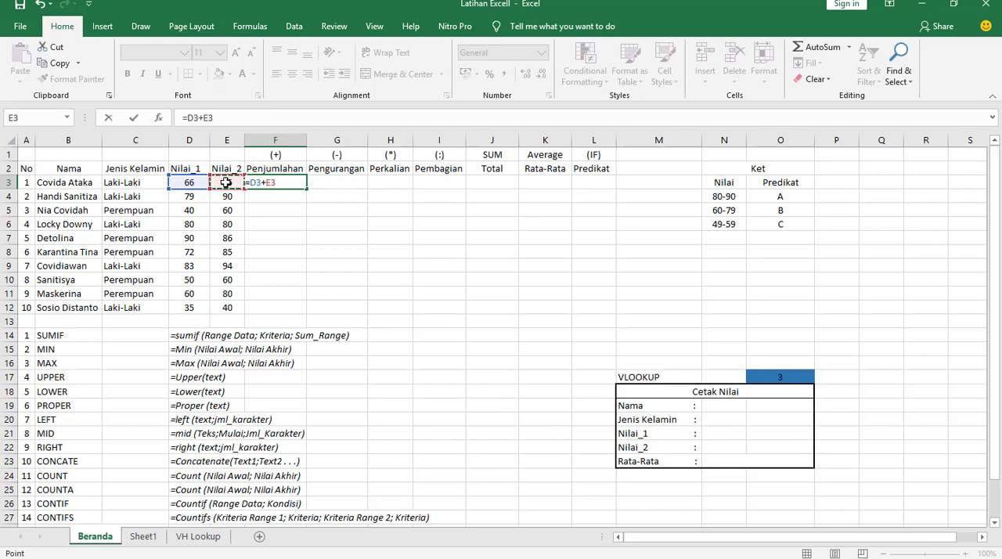
key("ctrl+Return")
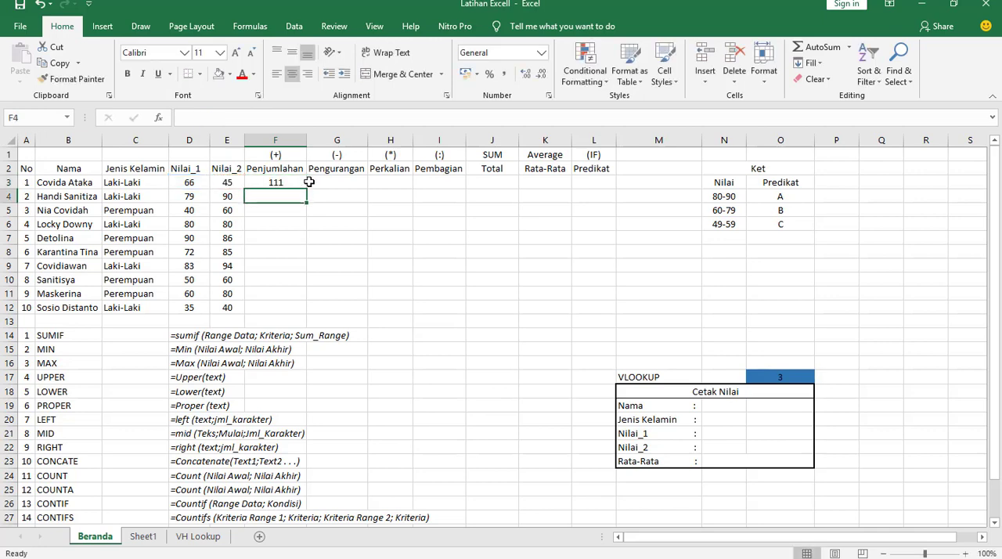
left_click_drag(306, 189, 306, 310)
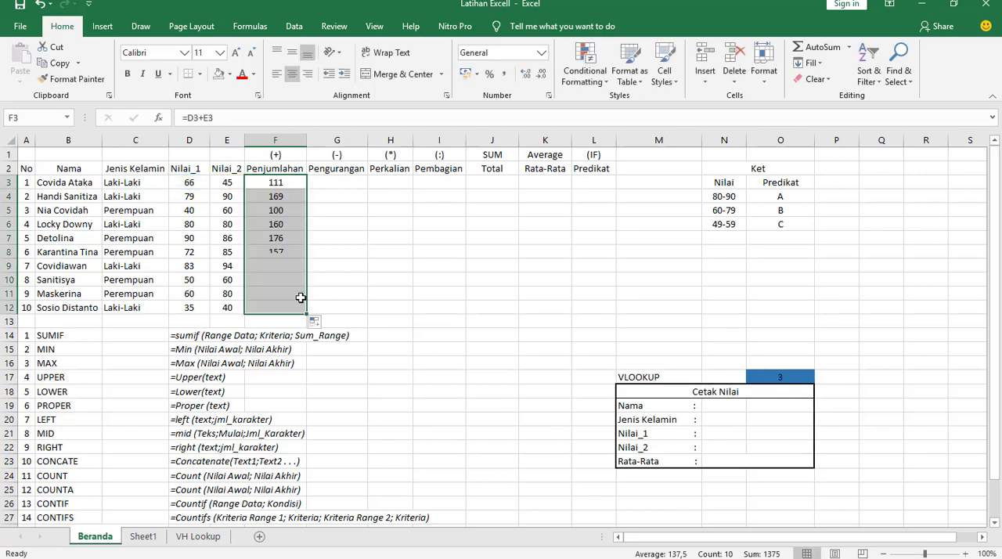
left_click(198, 201)
left_click(223, 210)
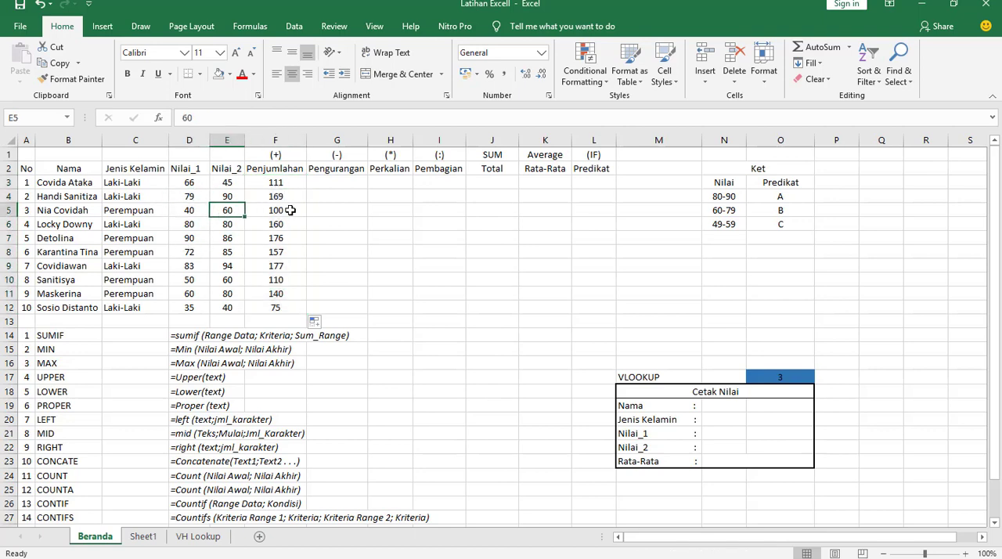
left_click(274, 210)
- Calculate the Pengurangan column by entering =D3-E3 in G3 and filling it down to G12
left_click(337, 184)
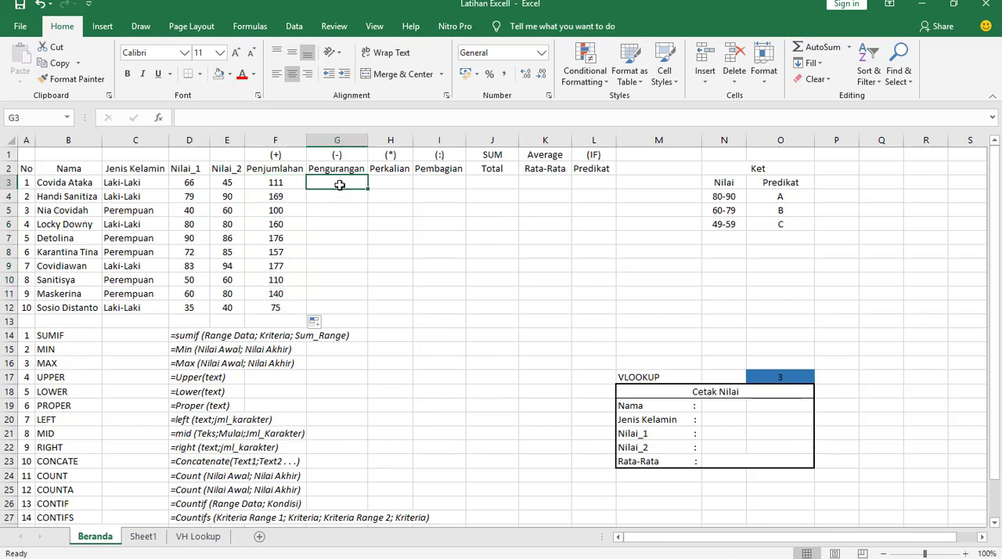
type("=")
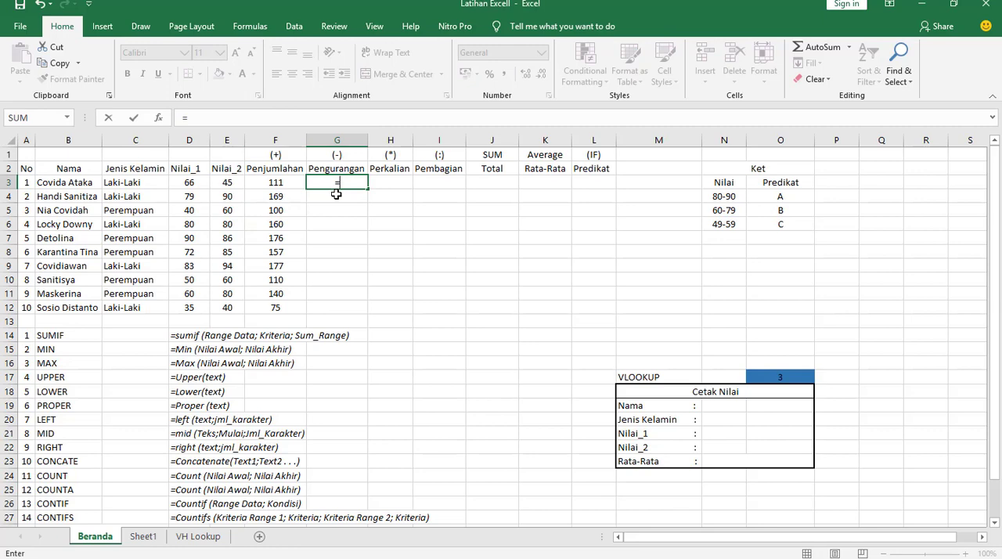
left_click(186, 183)
type("-")
left_click(226, 183)
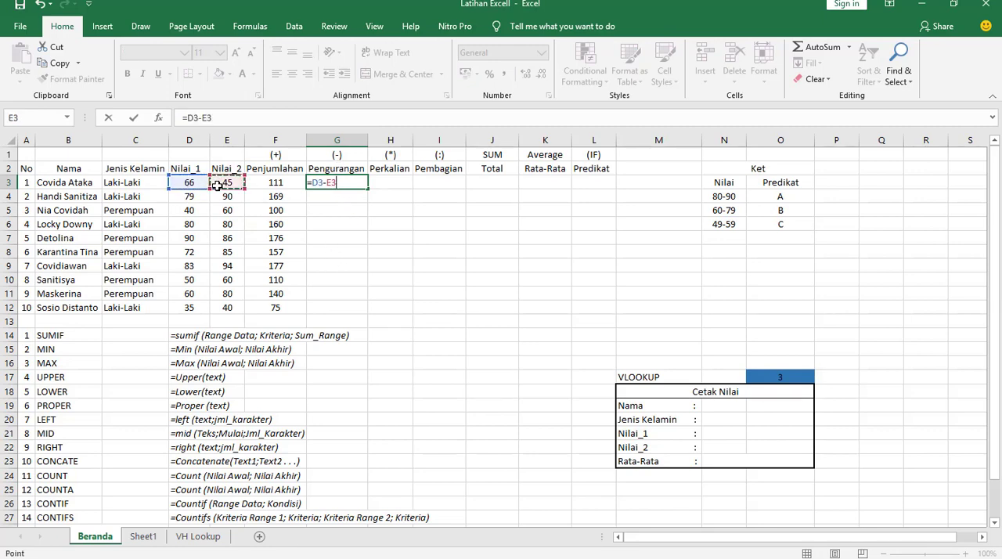
key("Return")
left_click(360, 183)
left_click_drag(368, 188, 372, 315)
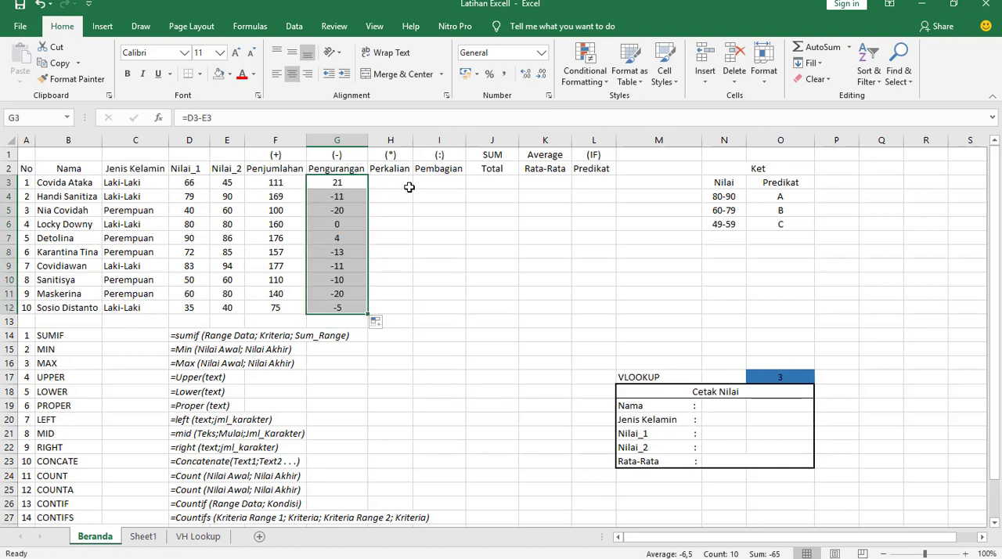
- Calculate the Perkalian column by entering =D3*E3 in H3 and filling it down to H12
left_click(397, 185)
type("=")
left_click(191, 182)
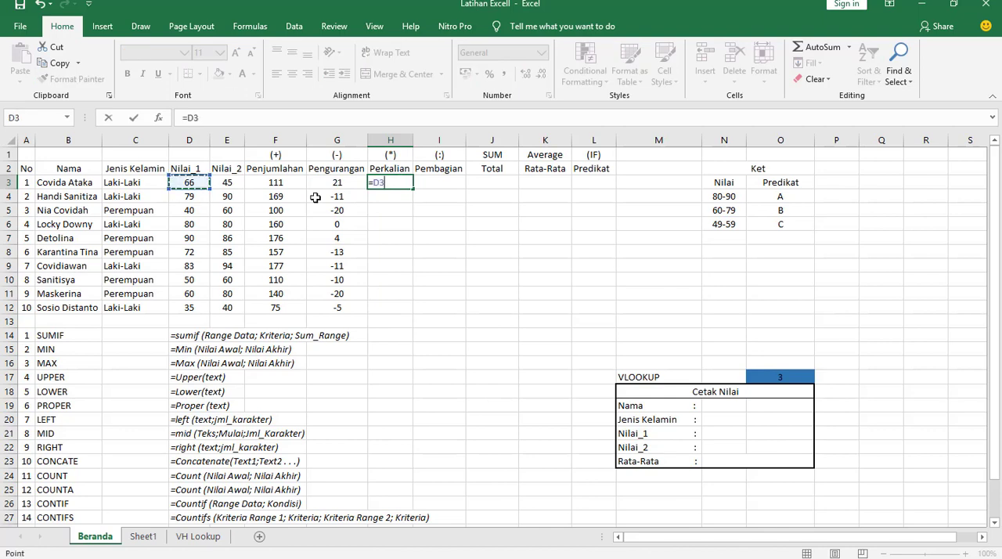
type("*")
left_click(235, 181)
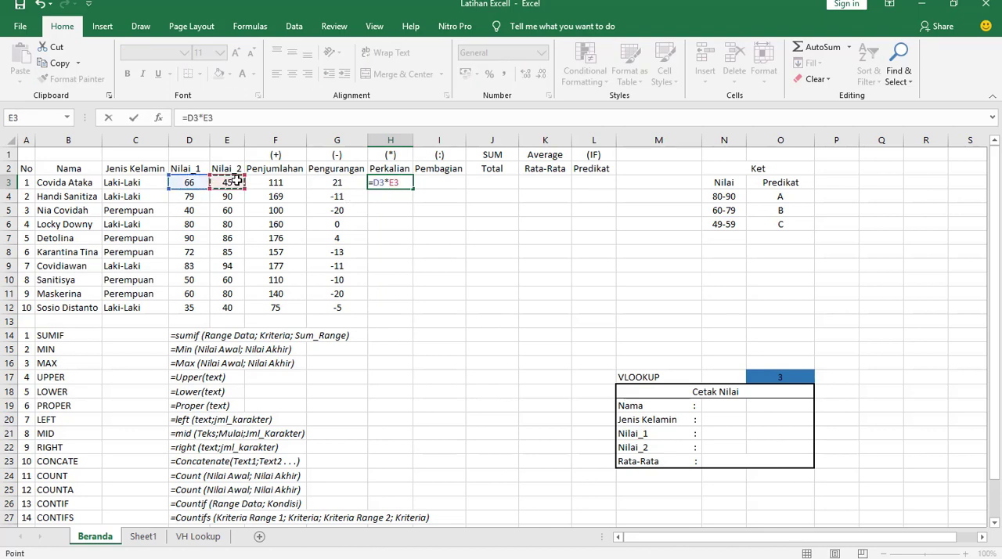
key("Return")
left_click(411, 183)
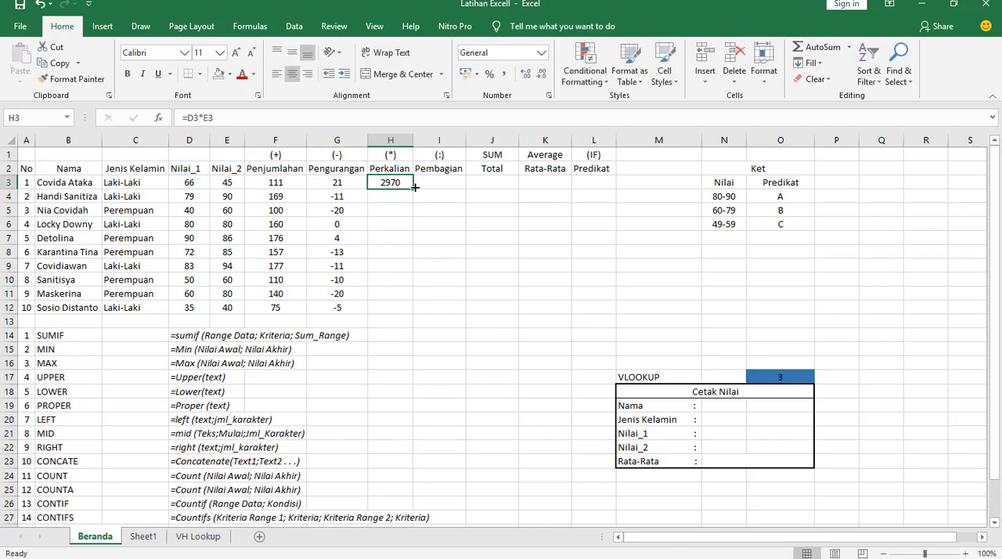
left_click_drag(413, 190, 418, 308)
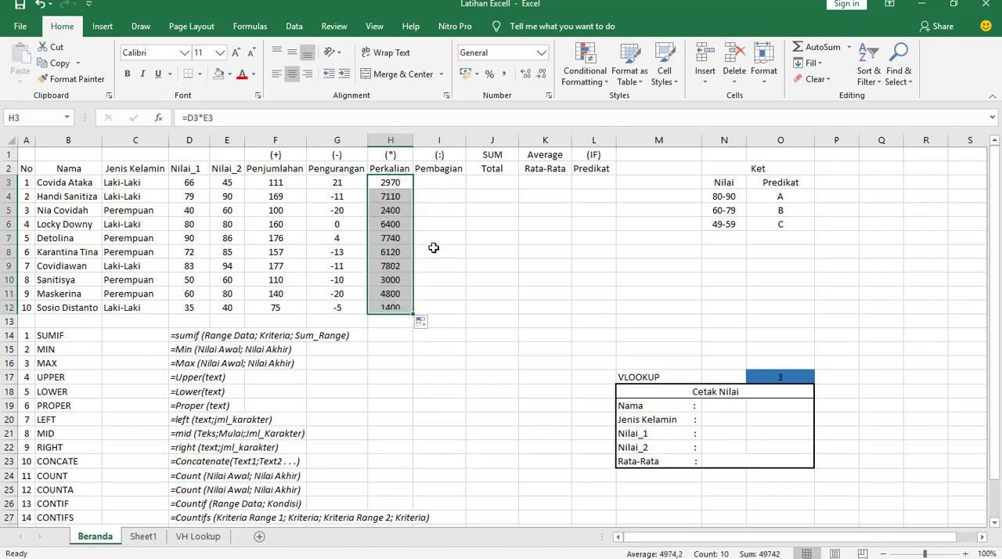
- Calculate the Pembagian column by entering =D3/E3 in I3 and filling it down to I12
left_click(433, 183)
type("=")
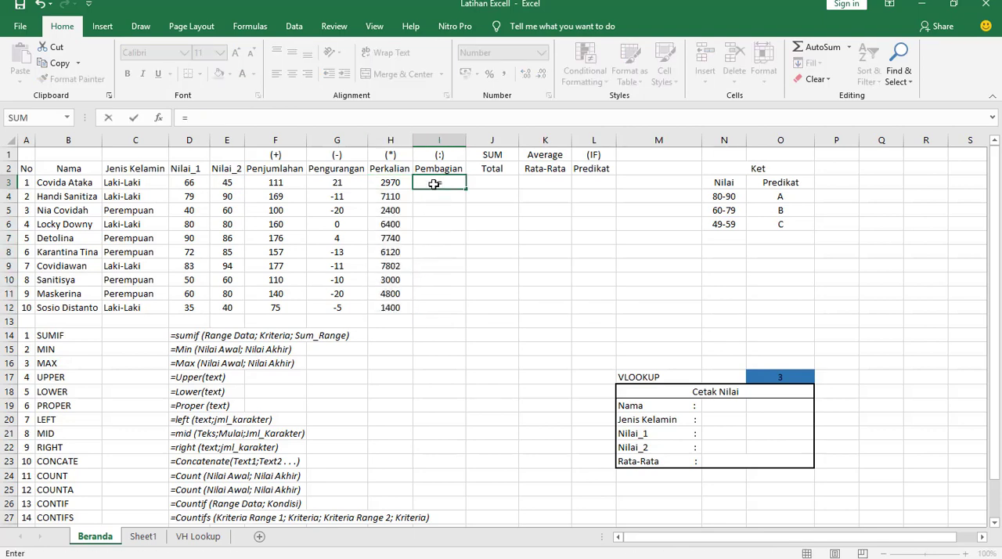
left_click(190, 182)
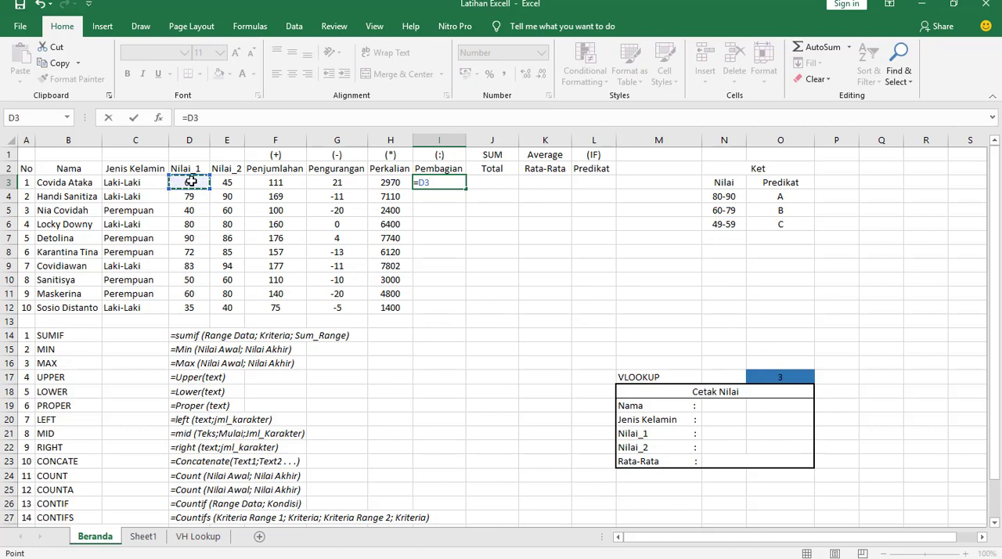
type("/")
left_click(226, 183)
key("Return")
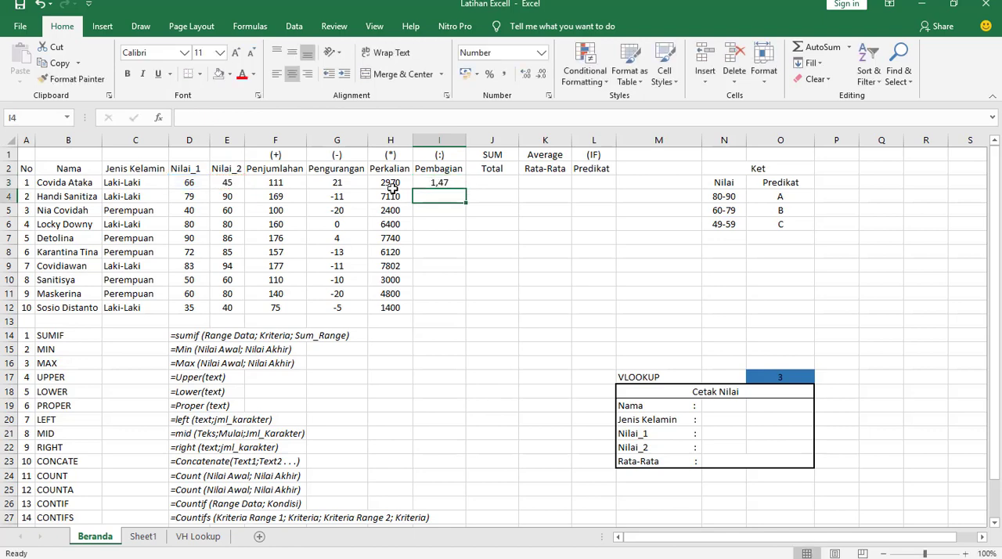
left_click(441, 183)
left_click_drag(465, 189, 470, 310)
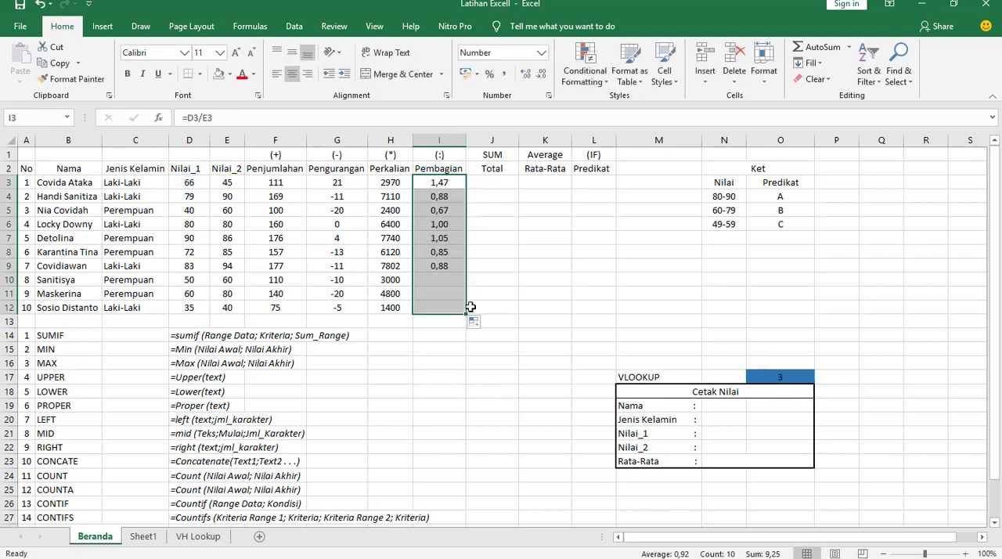
- Calculate the Total column with the SUM function over D3:E3 in J3 and fill it down to J12
left_click(488, 180)
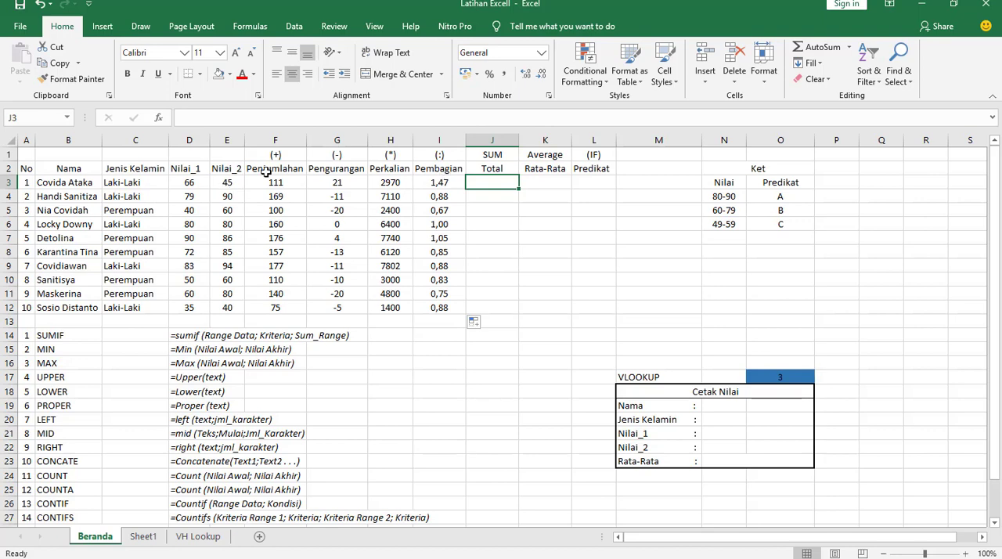
type("=sum")
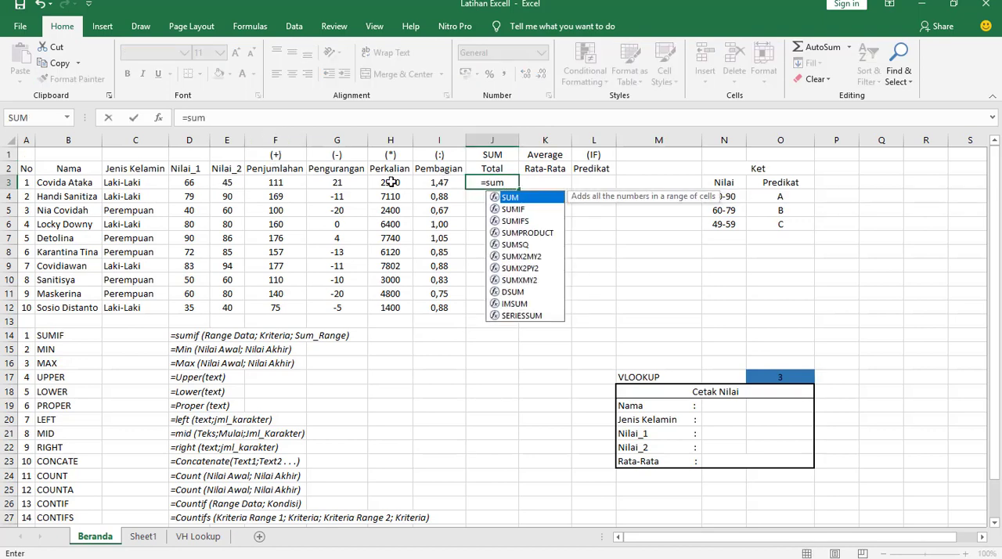
key("Tab")
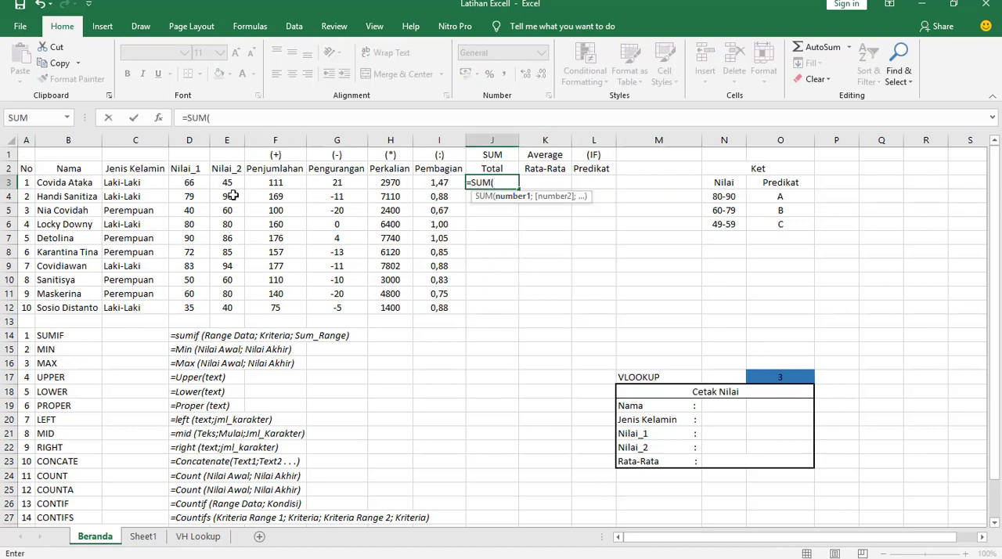
left_click_drag(184, 182, 222, 182)
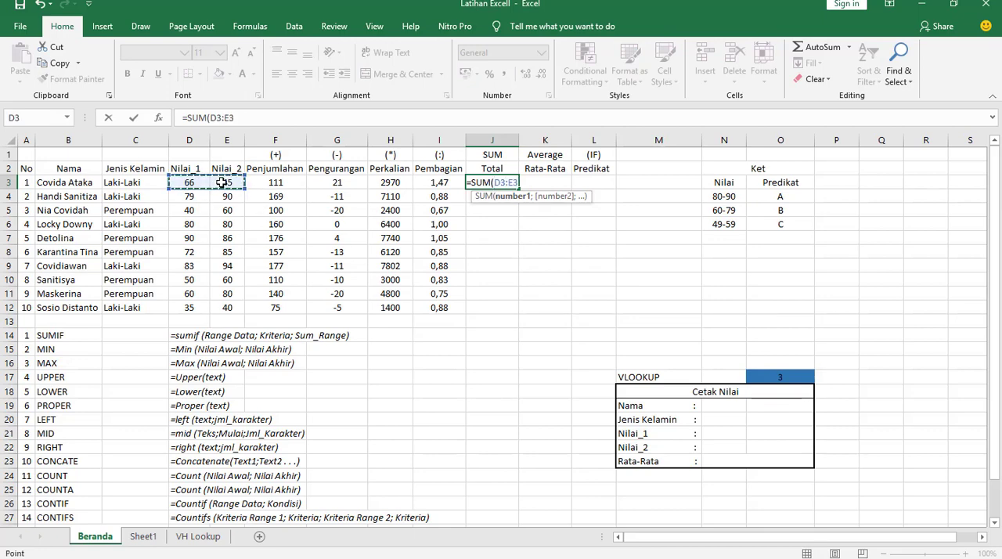
key("Return")
left_click(491, 180)
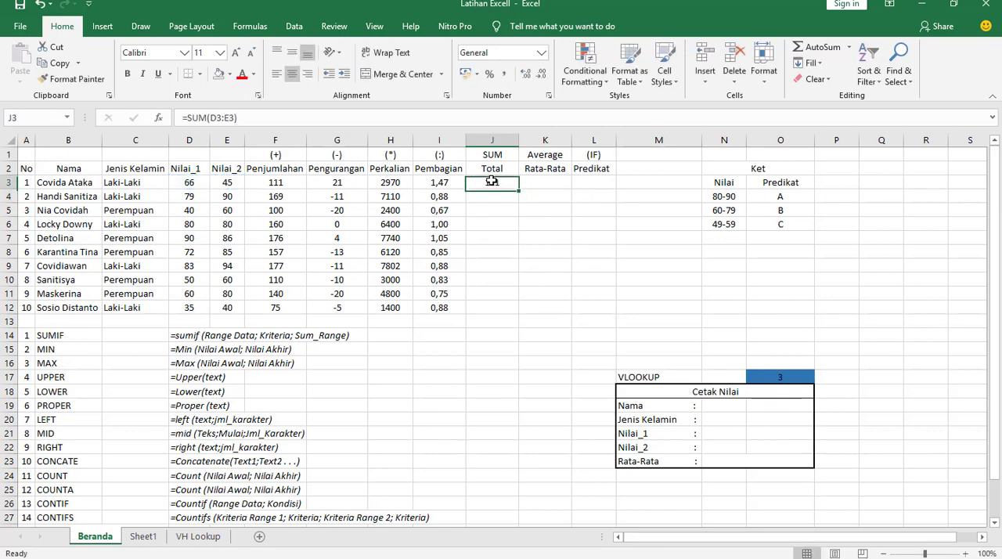
left_click_drag(518, 190, 519, 313)
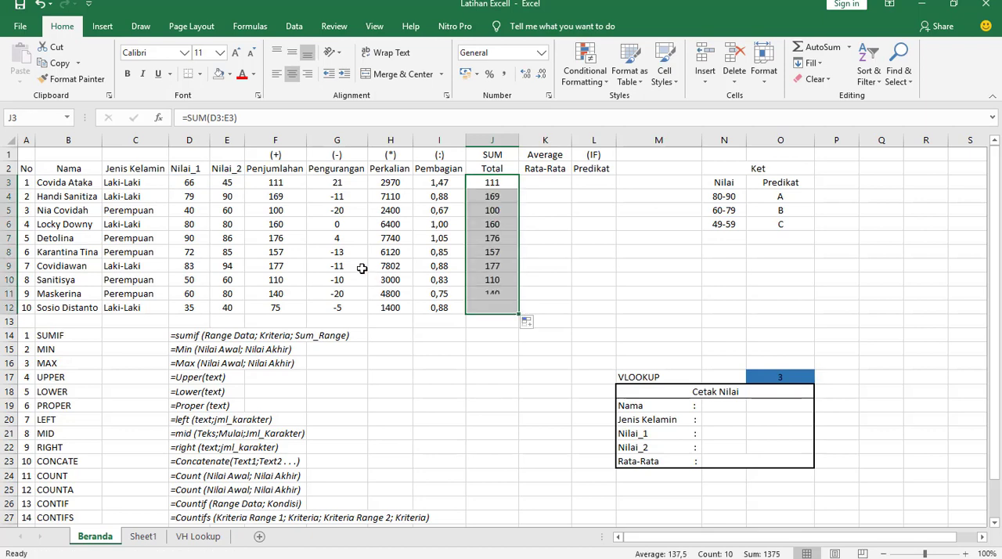
- Try AutoSum on the Nilai_1 scores in D3:D12, and clear the resulting total from D13
left_click(482, 353)
left_click(190, 321)
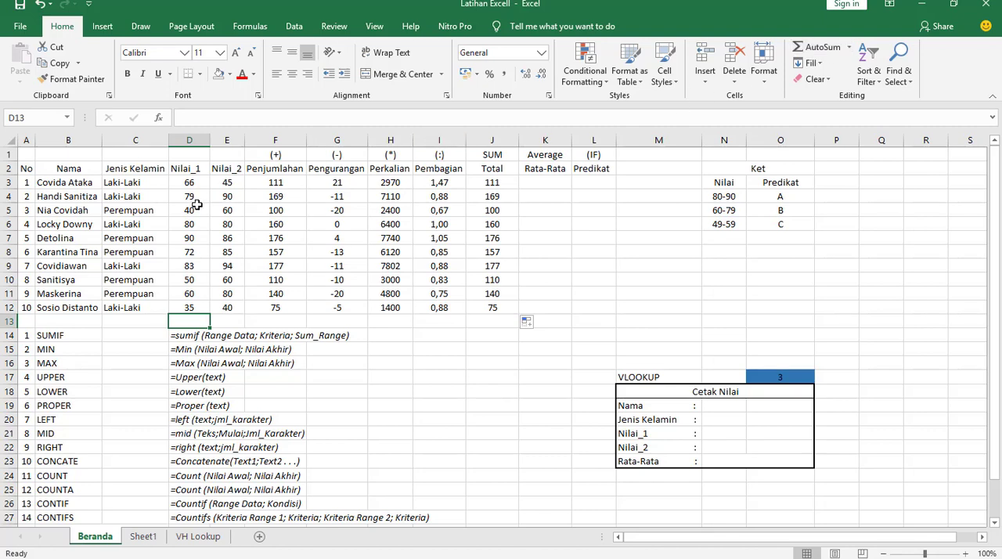
left_click_drag(190, 182, 186, 307)
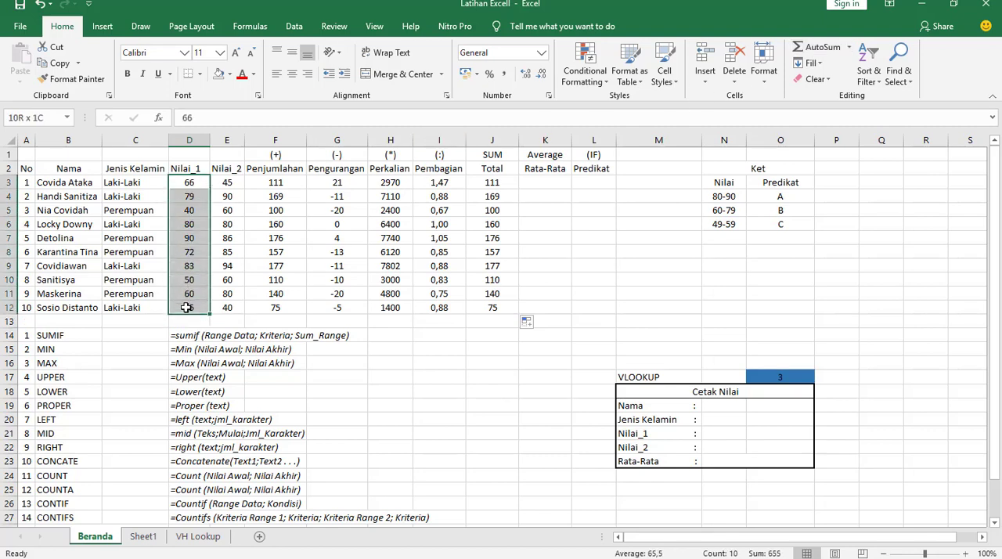
left_click(806, 47)
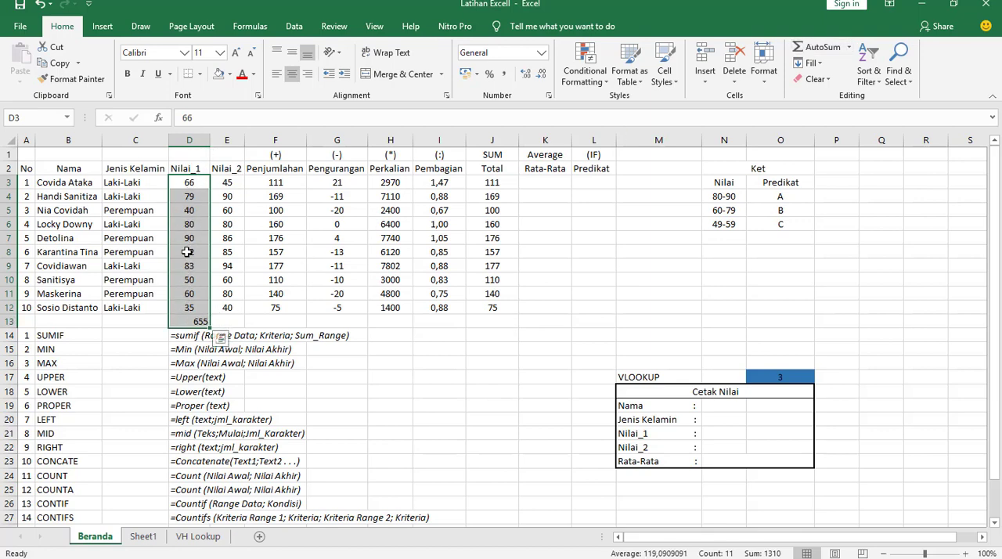
left_click(198, 321)
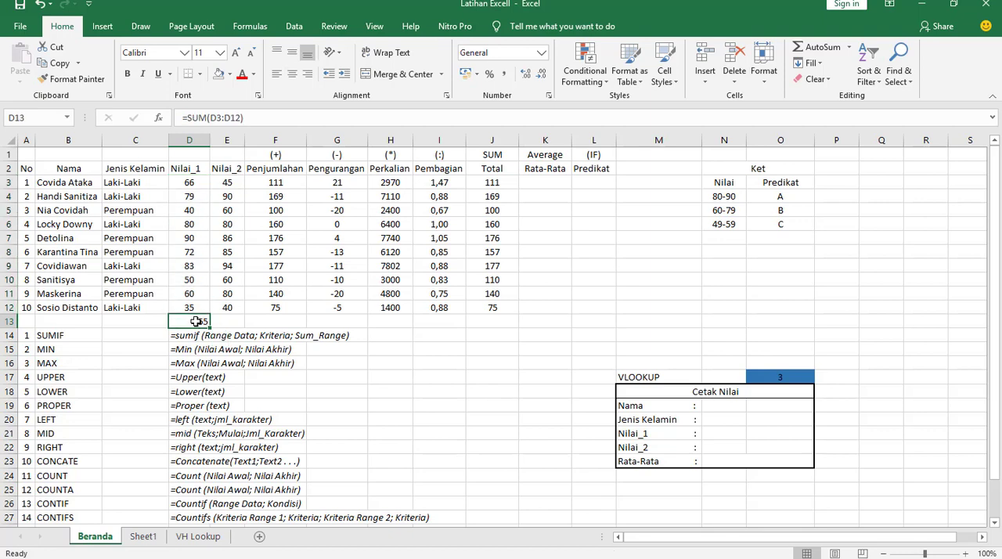
key("Delete")
left_click(498, 196)
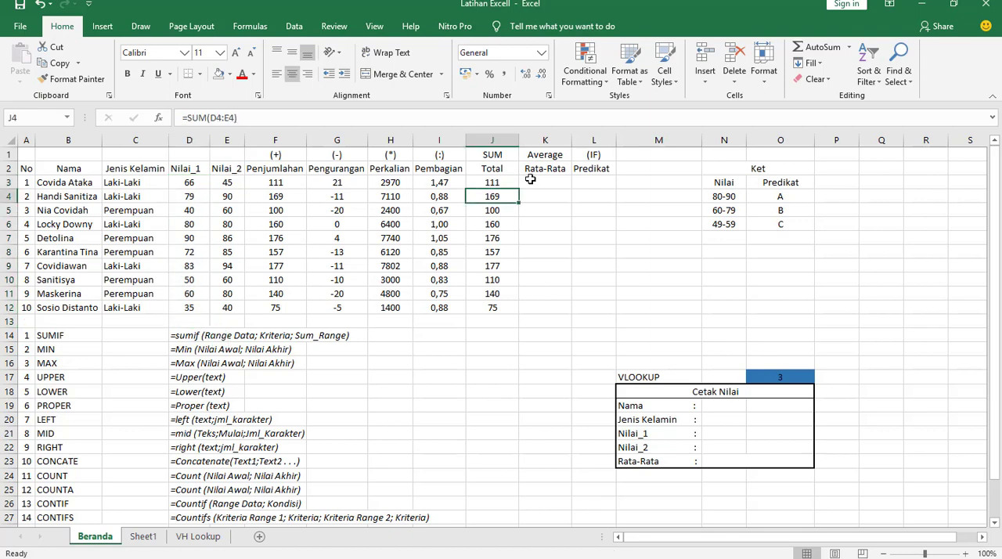
- Calculate the Rata-Rata column with the AVERAGE function over D3:E3 in K3 and fill it down to K12
left_click(529, 179)
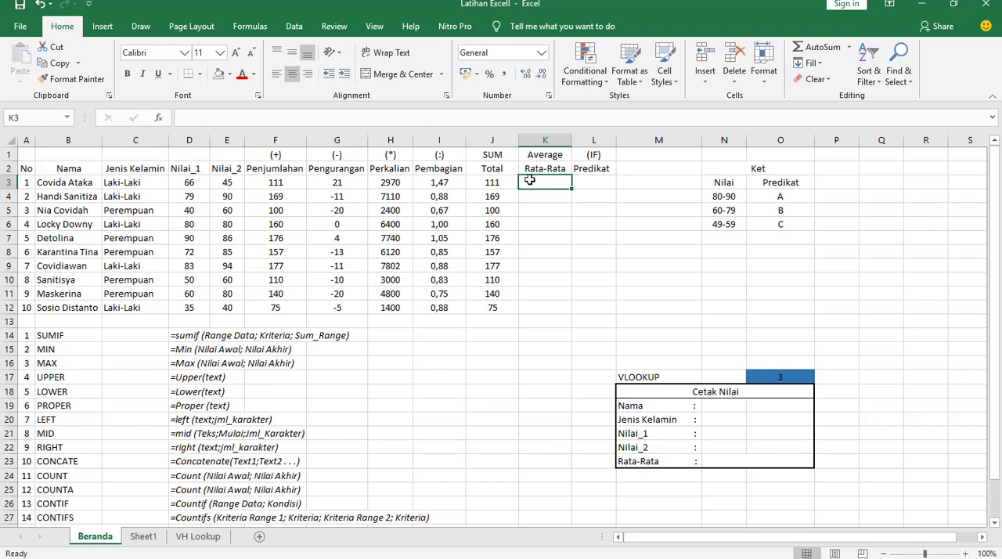
type("=svr")
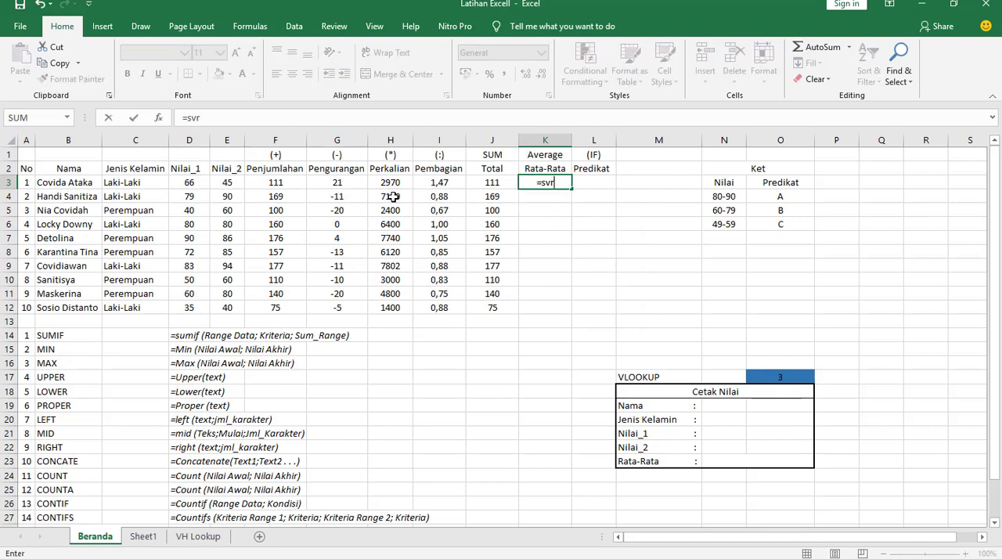
left_click_drag(189, 182, 235, 184)
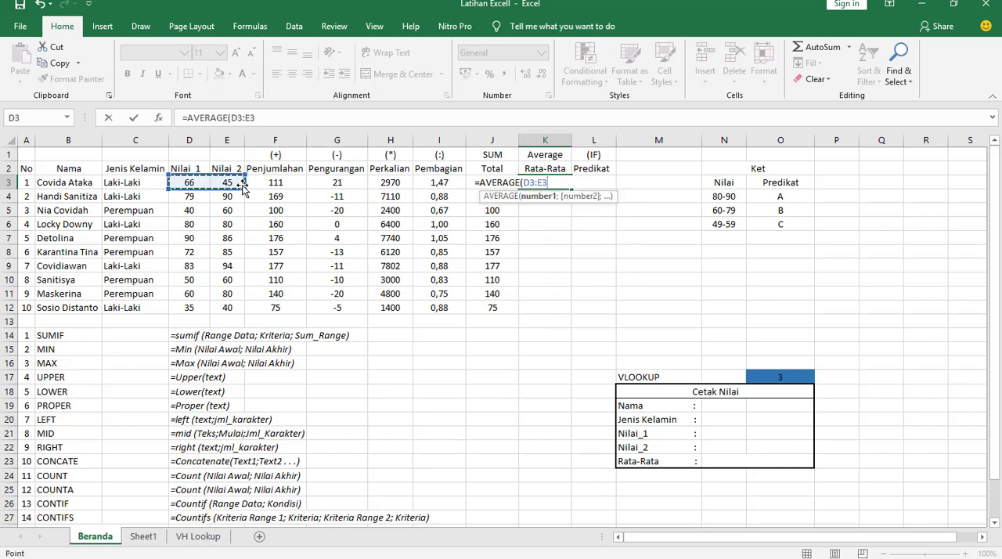
key("Return")
left_click(555, 184)
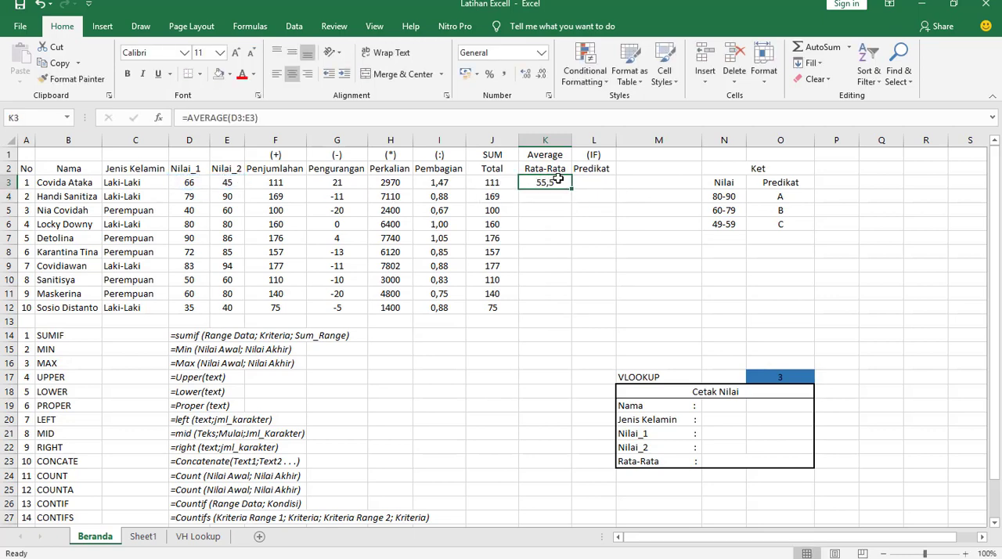
left_click_drag(570, 188, 560, 316)
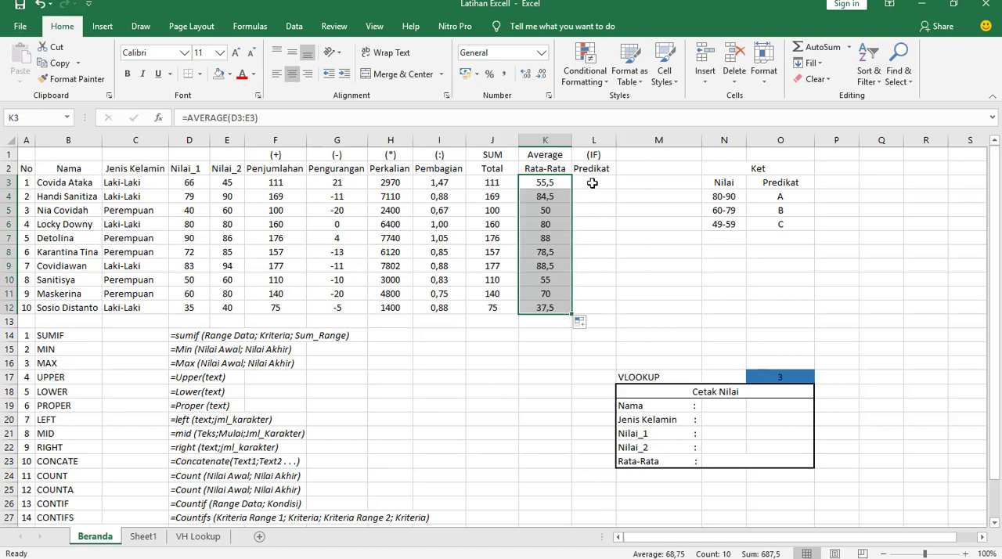
left_click(515, 373)
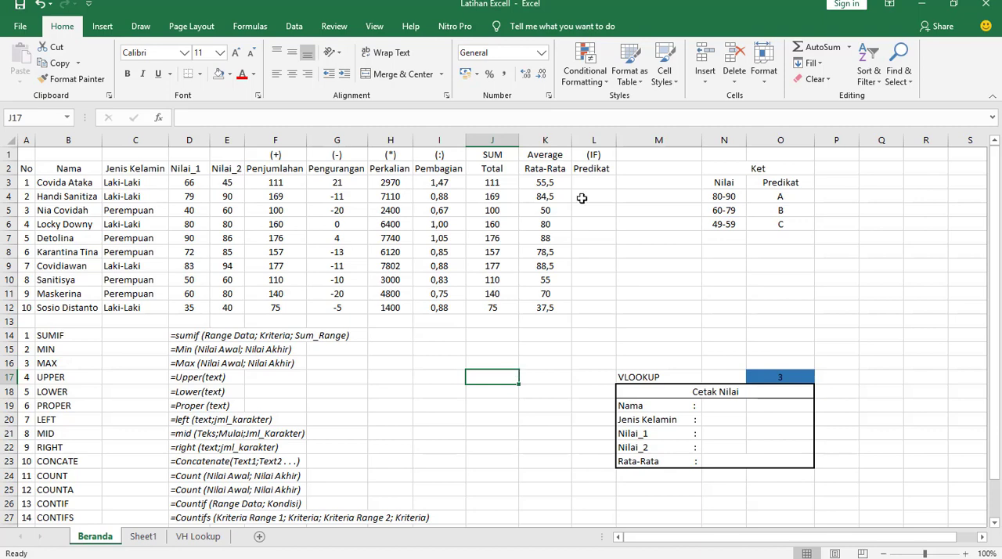
- Examine the Ket table's score ranges and their matching grades for the Predikat column
left_click(595, 172)
left_click(736, 168)
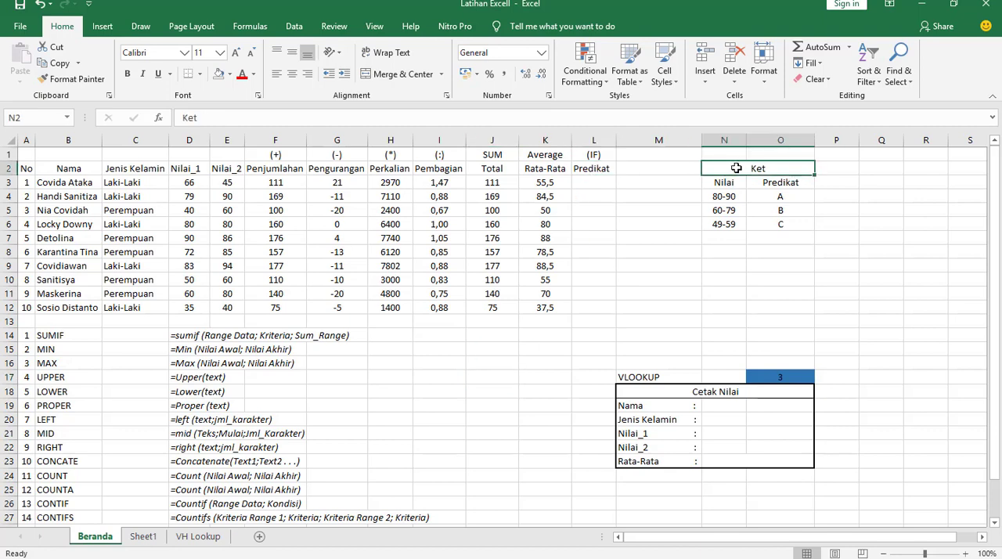
left_click_drag(736, 169, 724, 238)
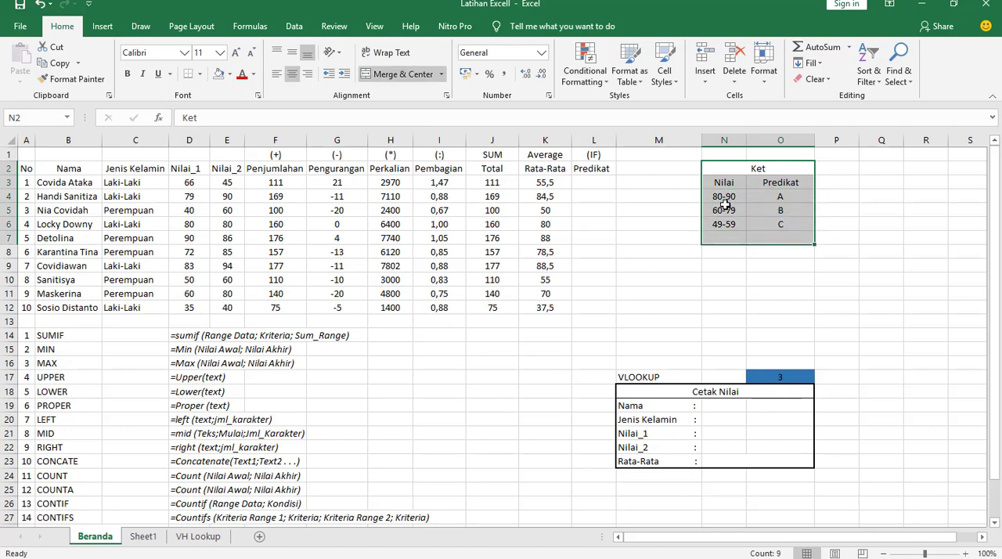
left_click(787, 201)
left_click(724, 212)
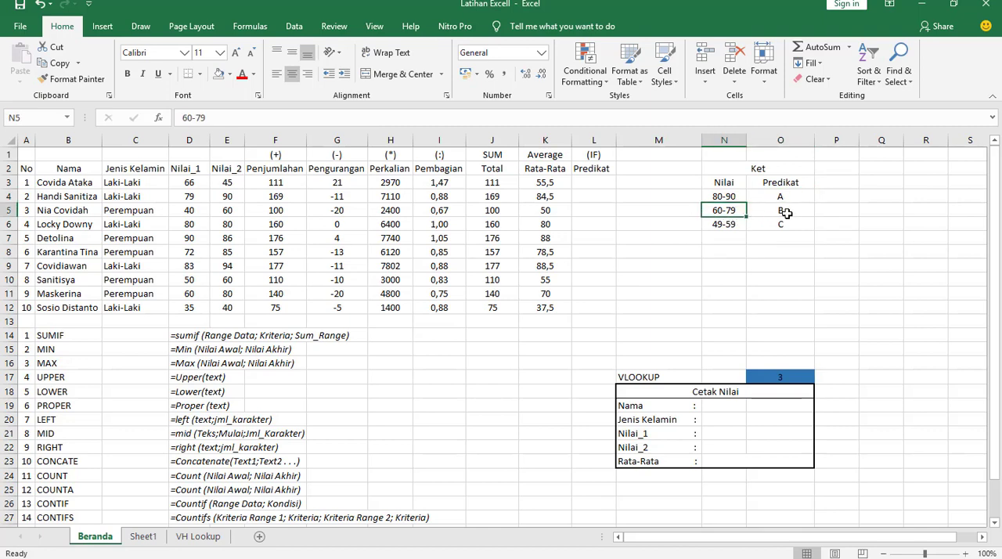
left_click(784, 212)
left_click(718, 226)
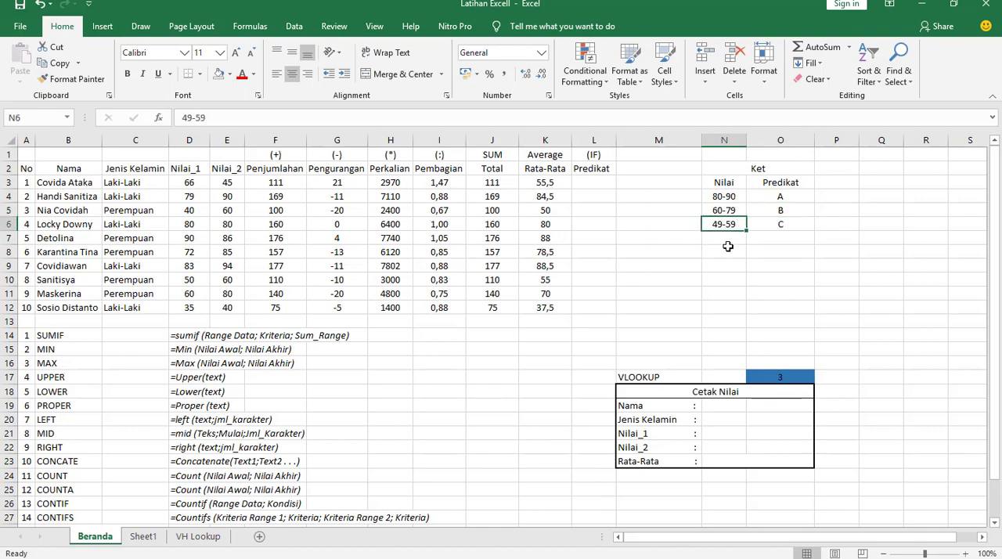
left_click(774, 233)
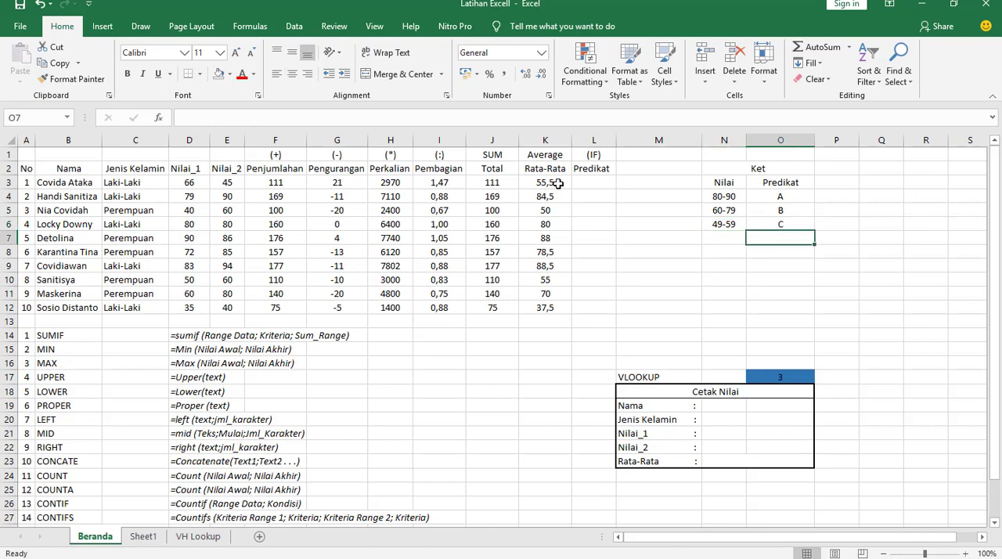
- Begin the Predikat formula in L3 with =IF(K3>=80;"A"; to grade averages of 80 or more as A
left_click(605, 180)
type("=")
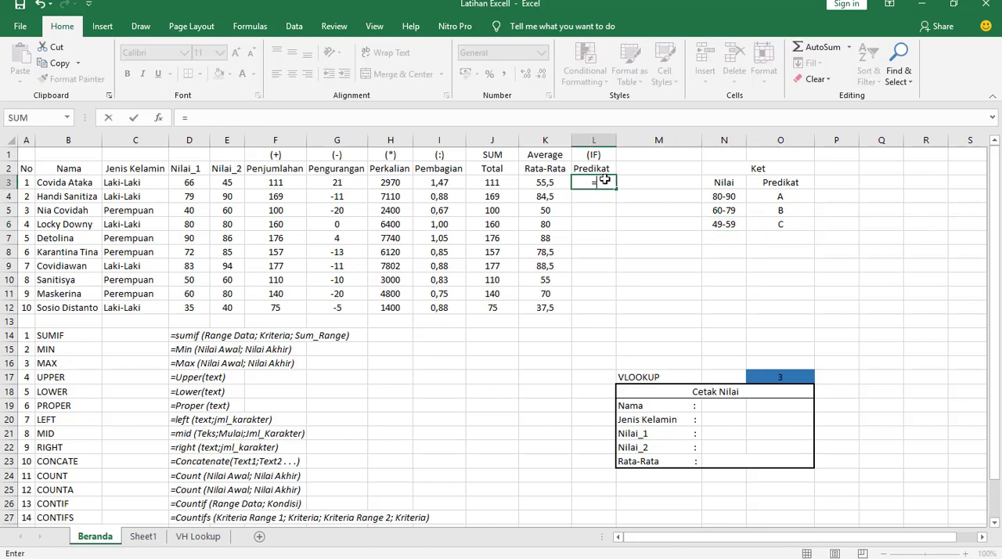
type("if")
key("Tab")
left_click(543, 182)
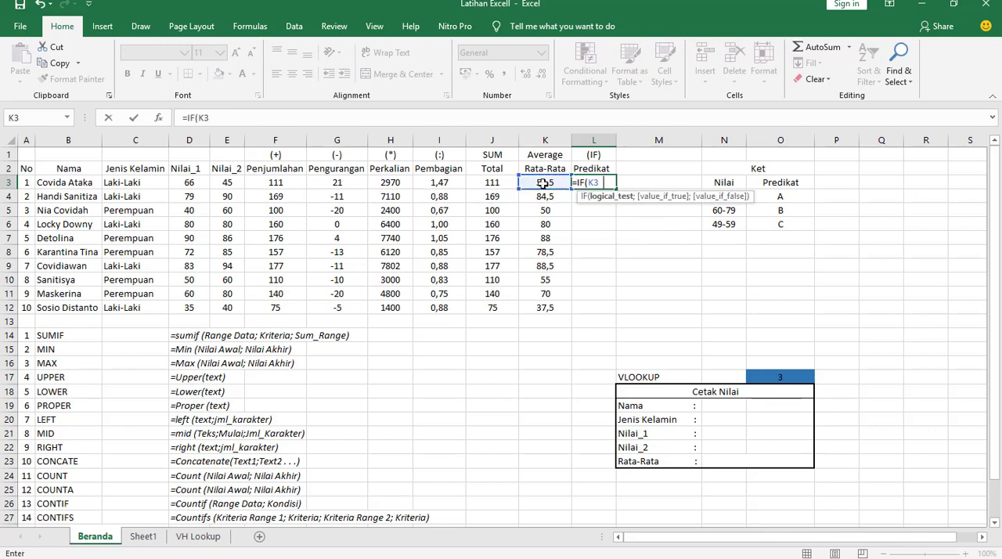
type("=80")
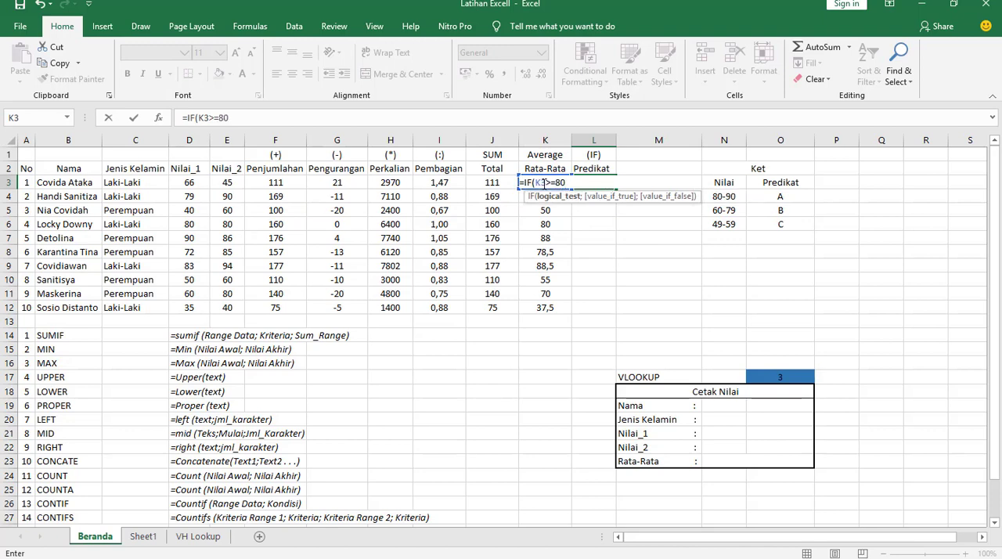
type(";")
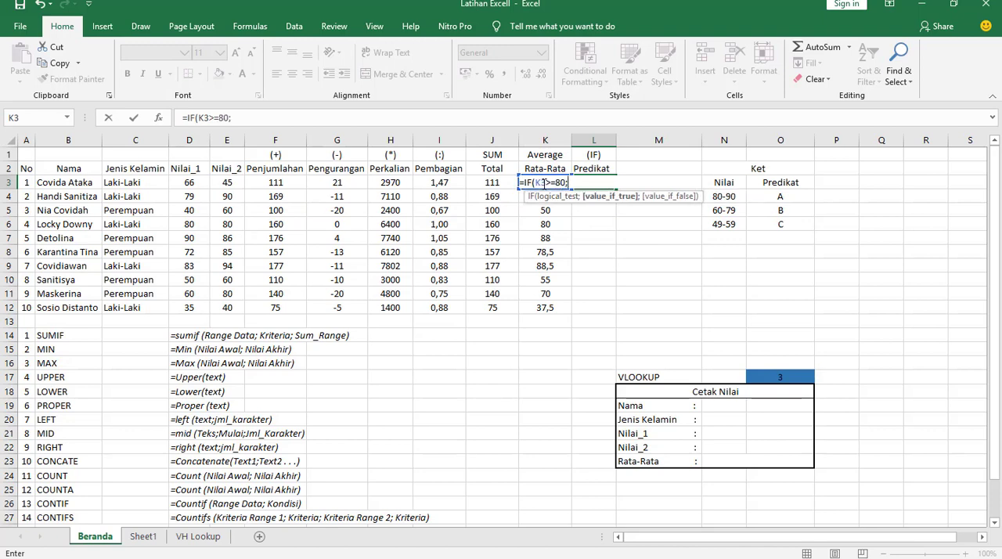
type("A")
- Complete the L3 formula with the nested condition IF(K3>=60;"B";"C")) and enter it
type(";")
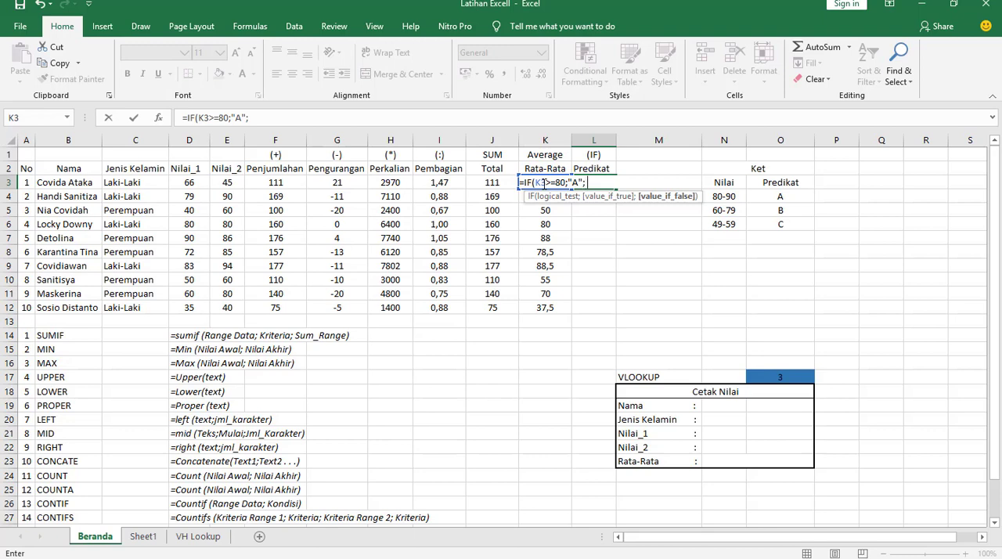
type("IF(K3")
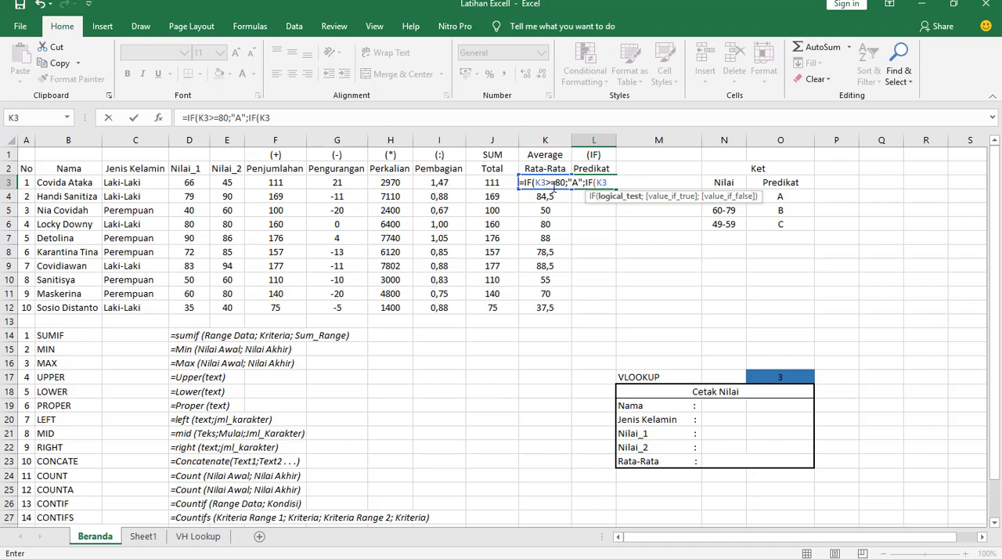
type(">=60;")
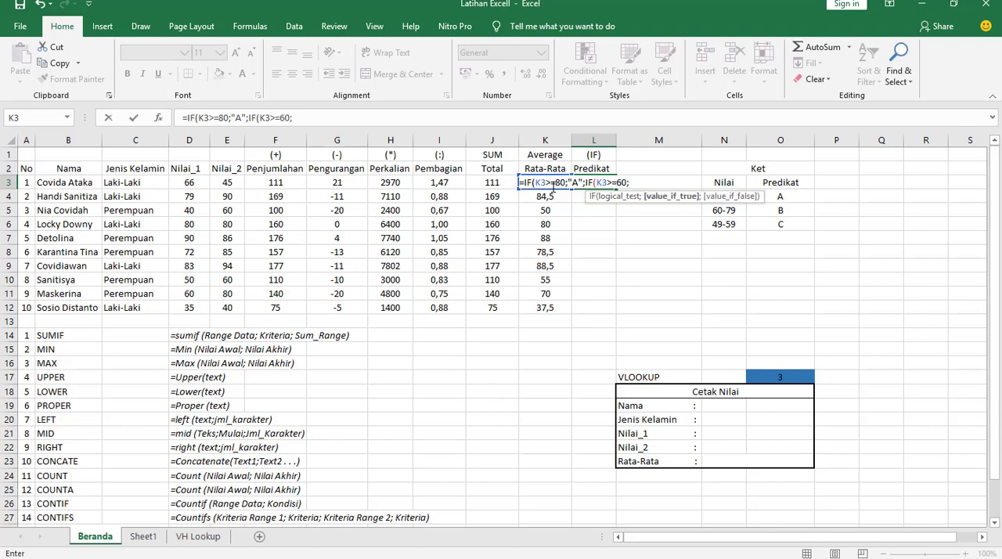
type("\"B\";")
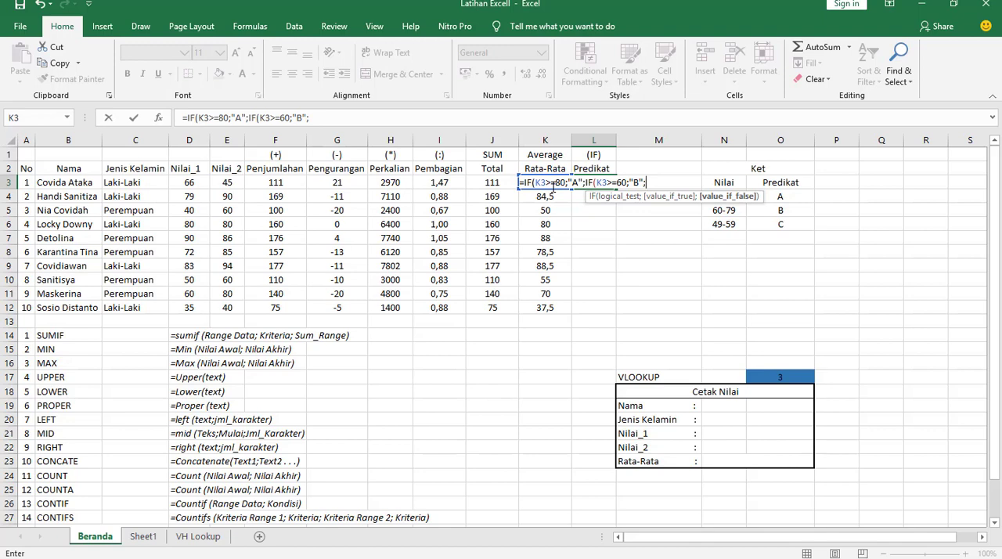
type("\"C\")")
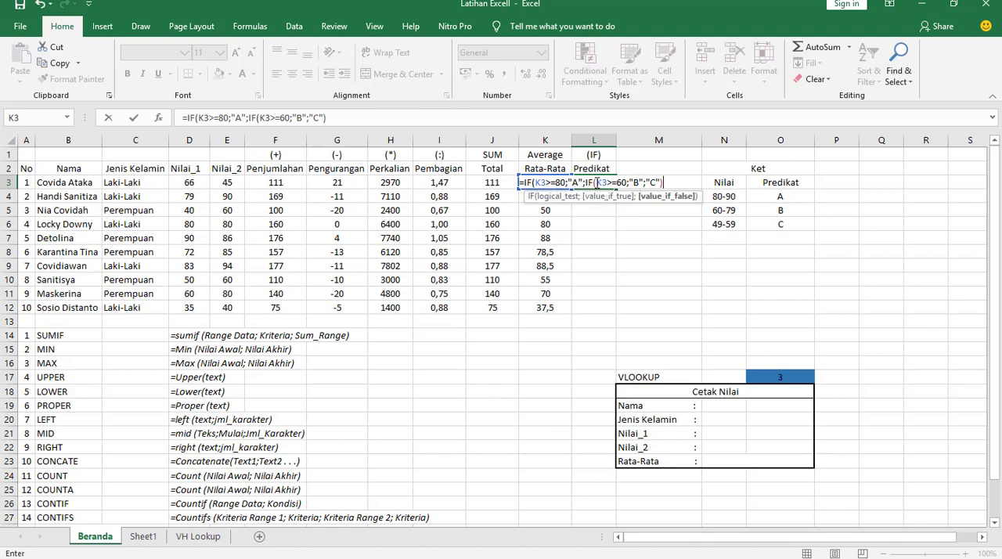
type(")")
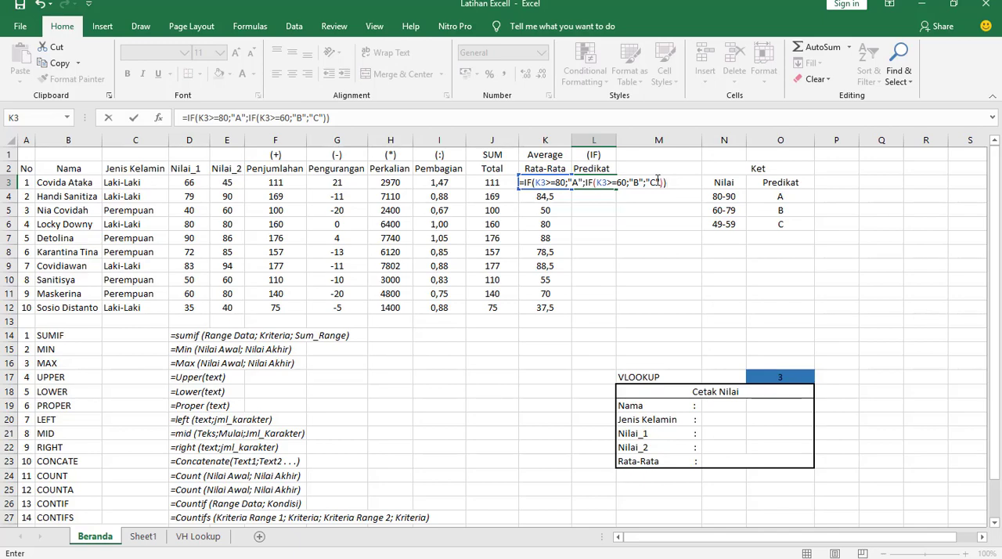
key("ctrl+Return")
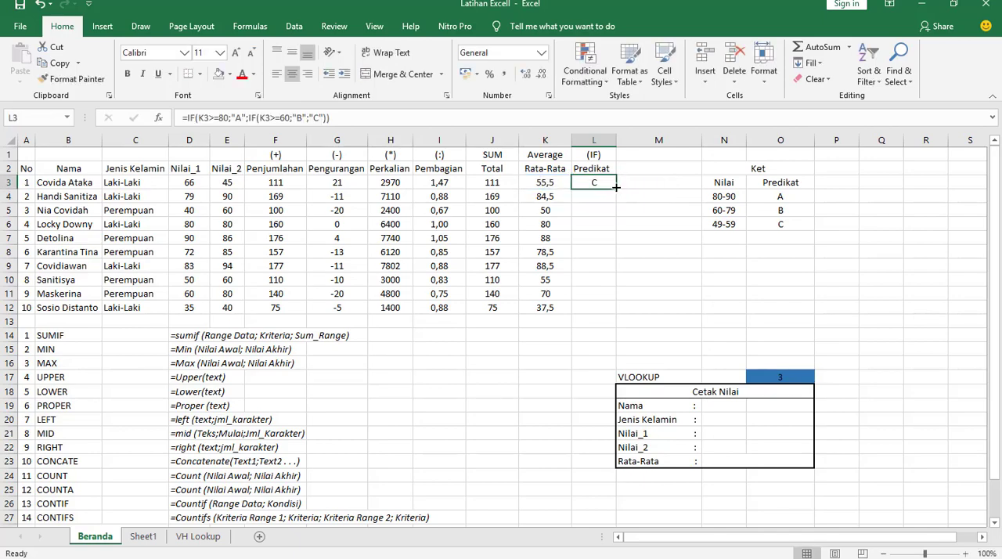
- Fill the Predikat formula from L3 down to L12 and check the grades against the averages
left_click_drag(615, 187, 615, 314)
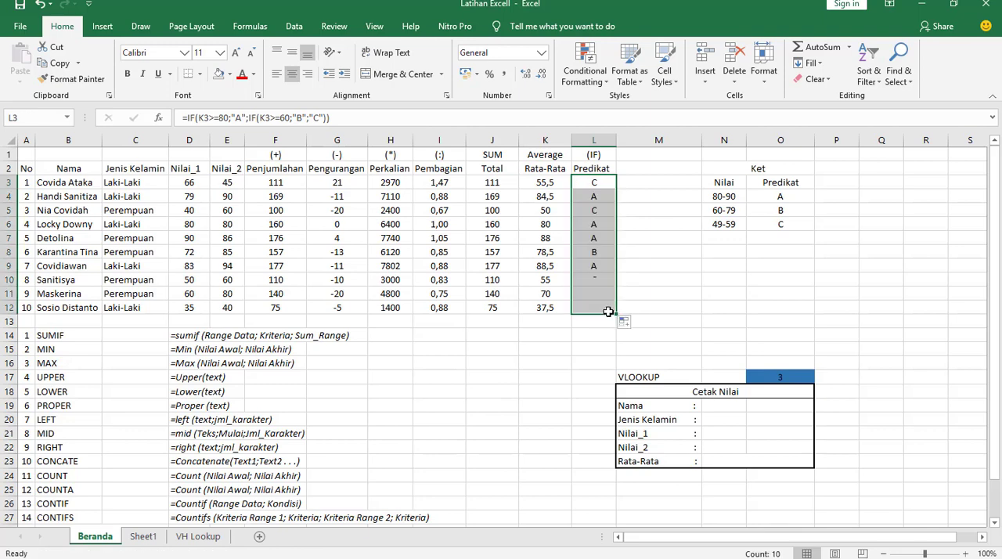
left_click(555, 202)
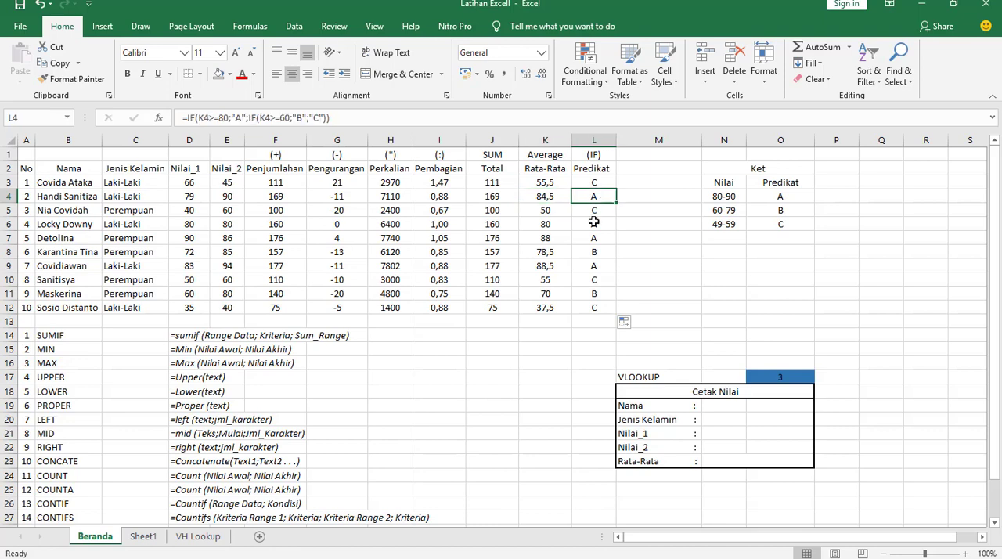
left_click(543, 267)
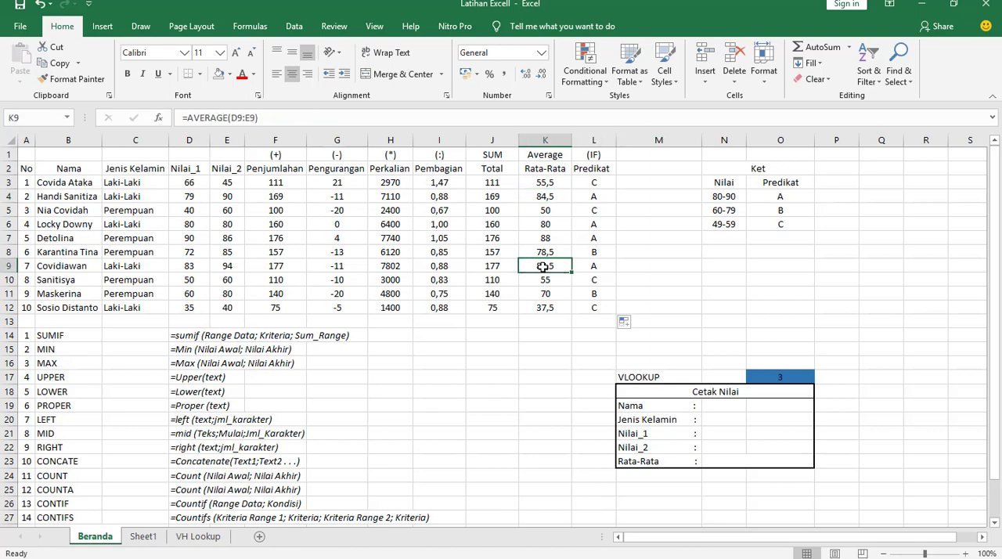
left_click(653, 292)
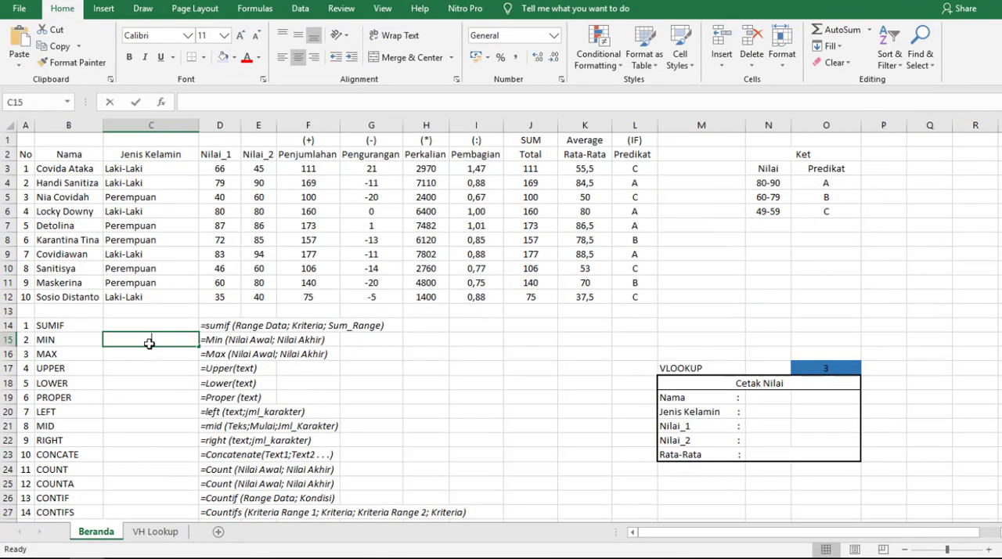
- Find the lowest Rata-Rata value with the MIN function over K3:K12 in C15
type("=min")
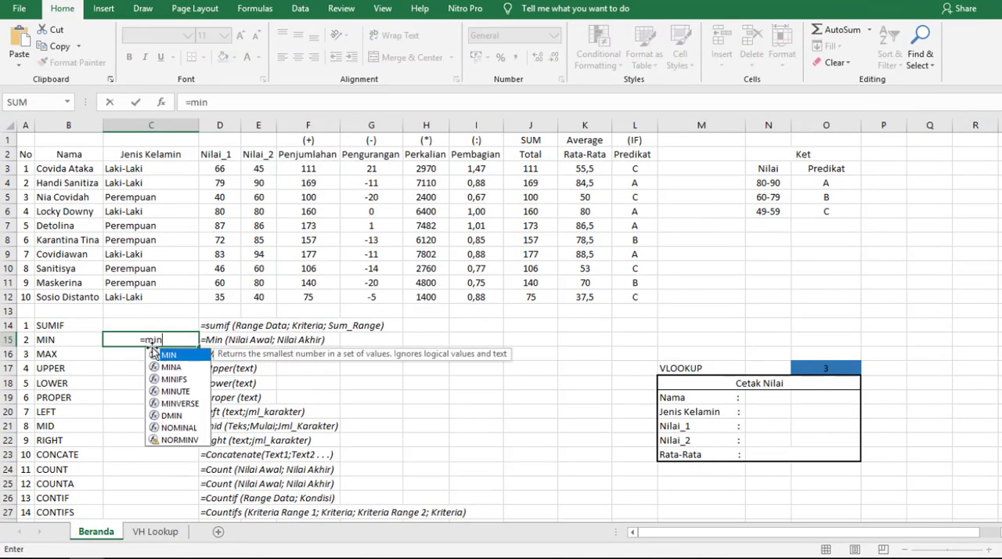
key("Tab")
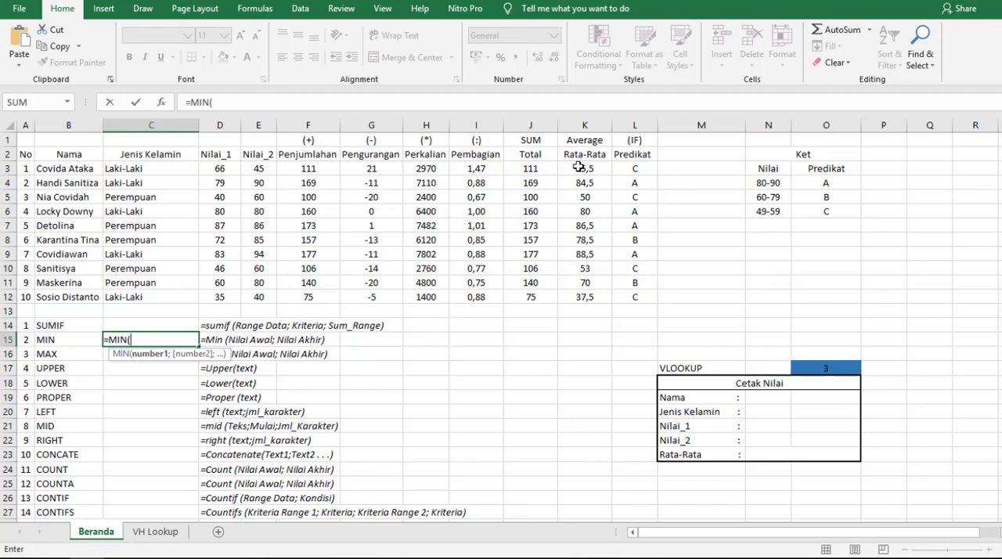
left_click_drag(577, 167, 597, 297)
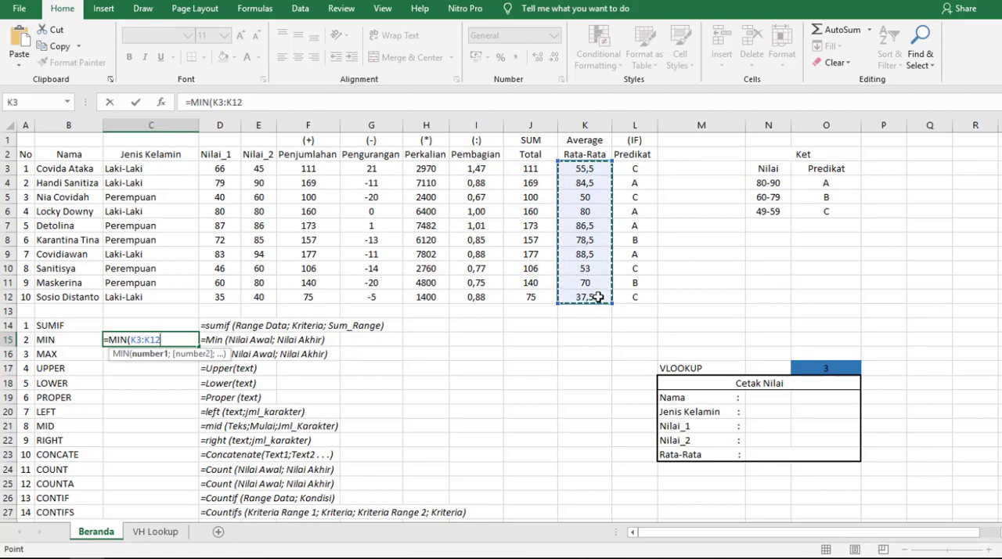
key("Return")
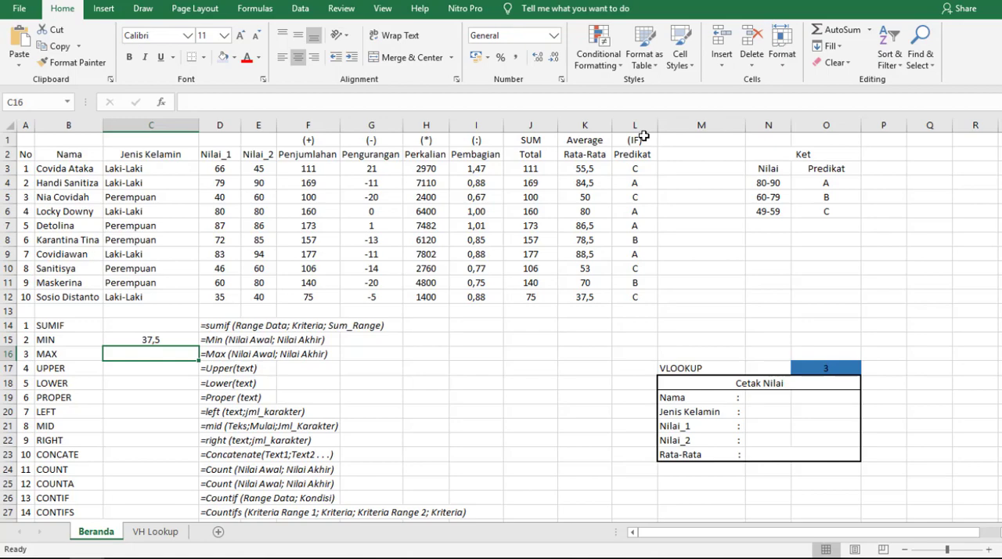
- Find the highest Rata-Rata value with the MAX function over K3:K12 in C16
type("=max")
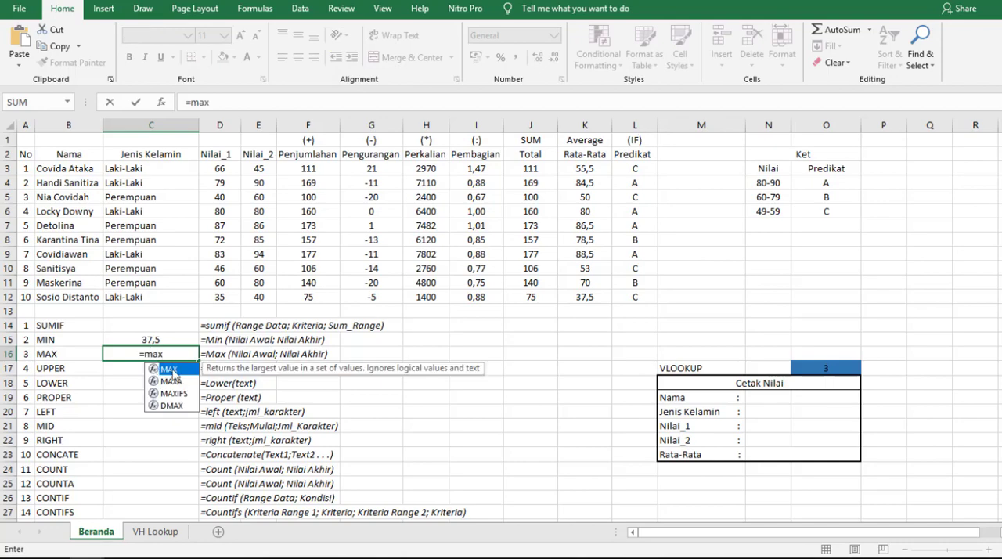
key("Tab")
left_click_drag(594, 171, 596, 298)
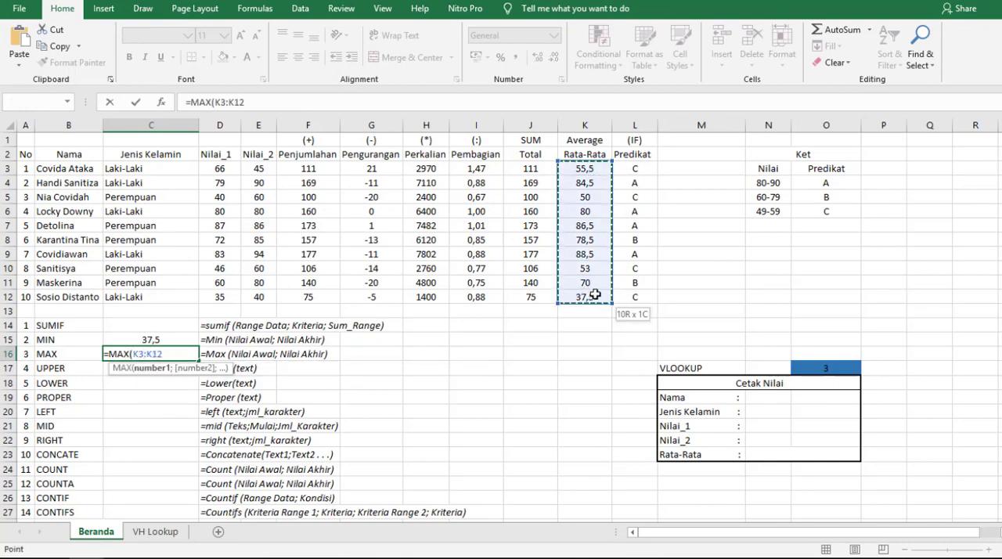
key("Return")
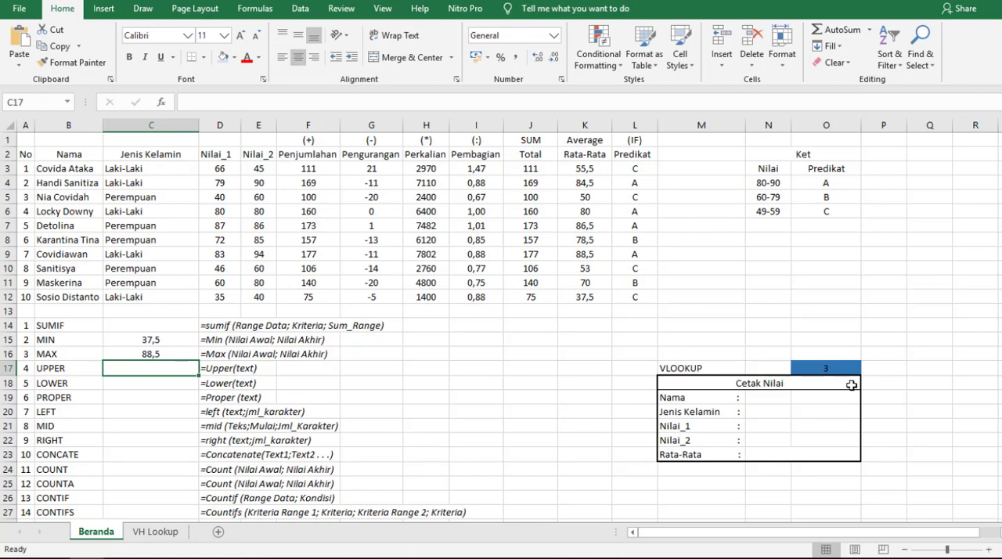
- Convert the name in B3 to capital letters with the UPPER function in C17
type("=UPPER(")
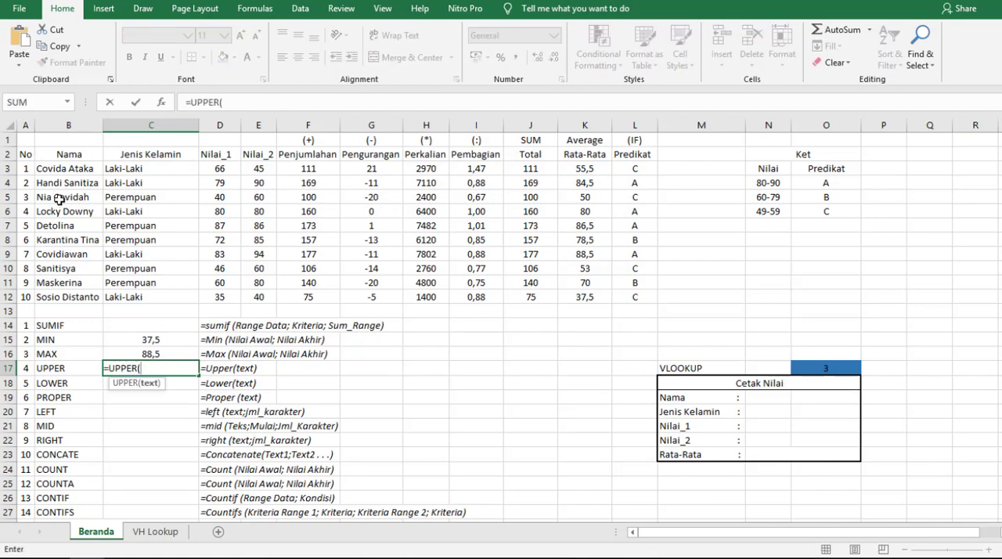
left_click(69, 169)
key("Return")
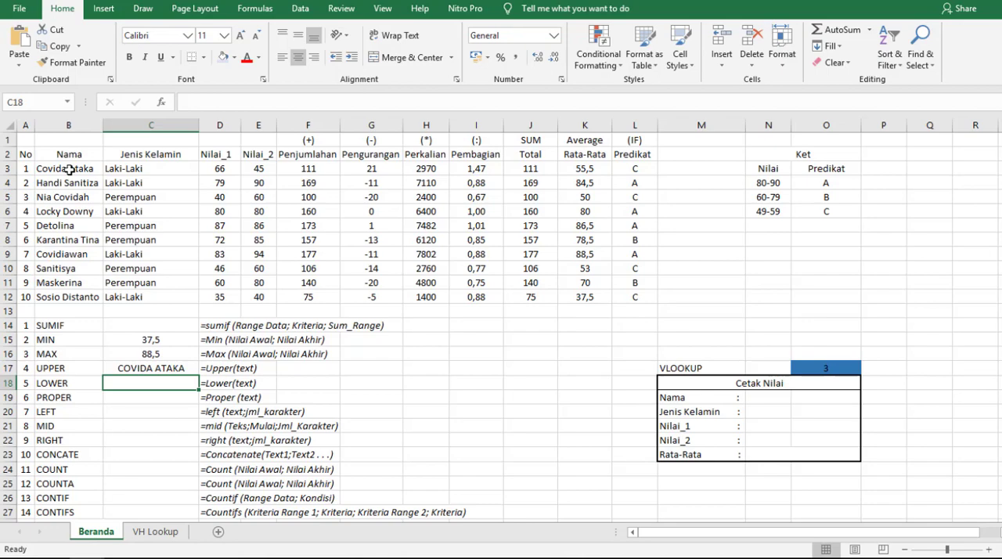
- Convert the name in B3 to lowercase with LOWER in C18, and apply PROPER to C18 in C19
type("=low")
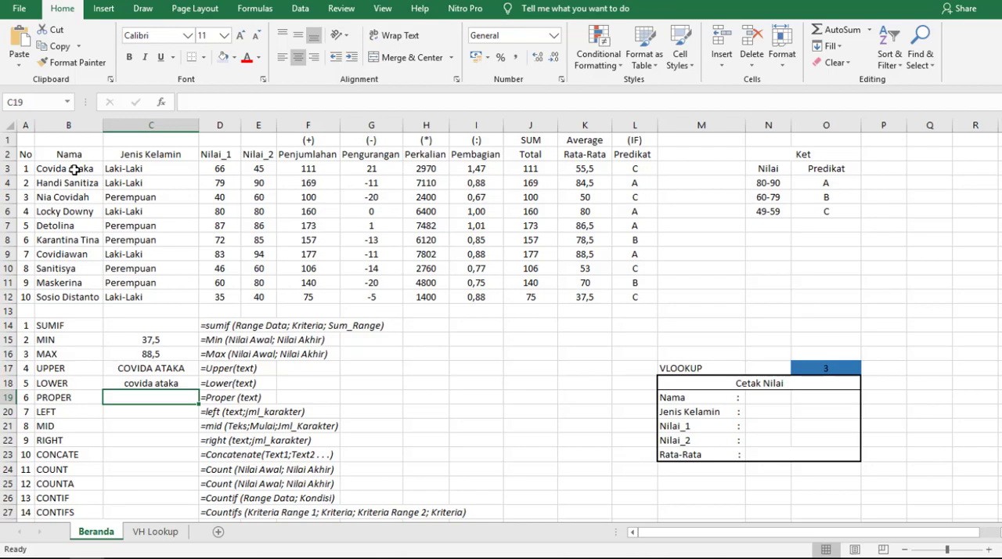
type("=pro")
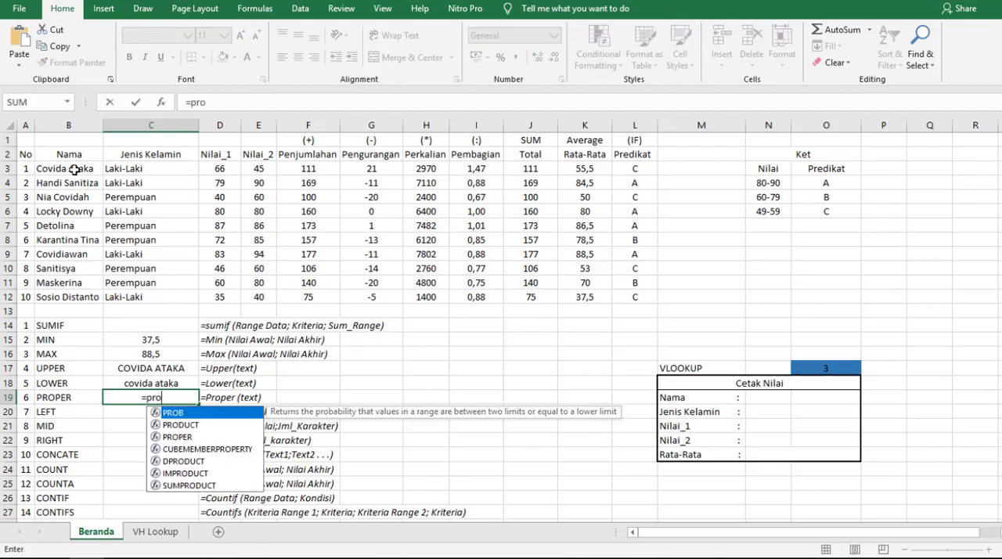
double_click(177, 435)
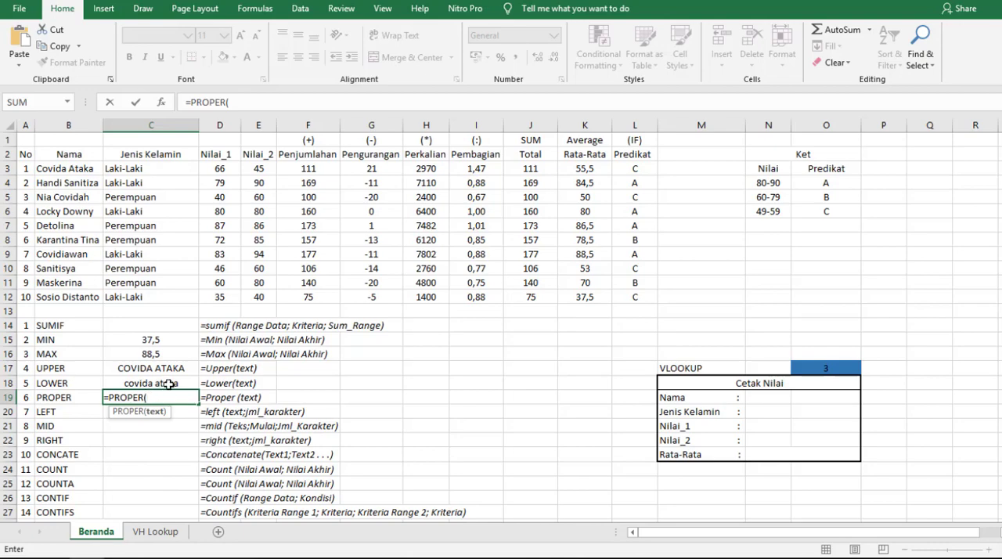
left_click(169, 384)
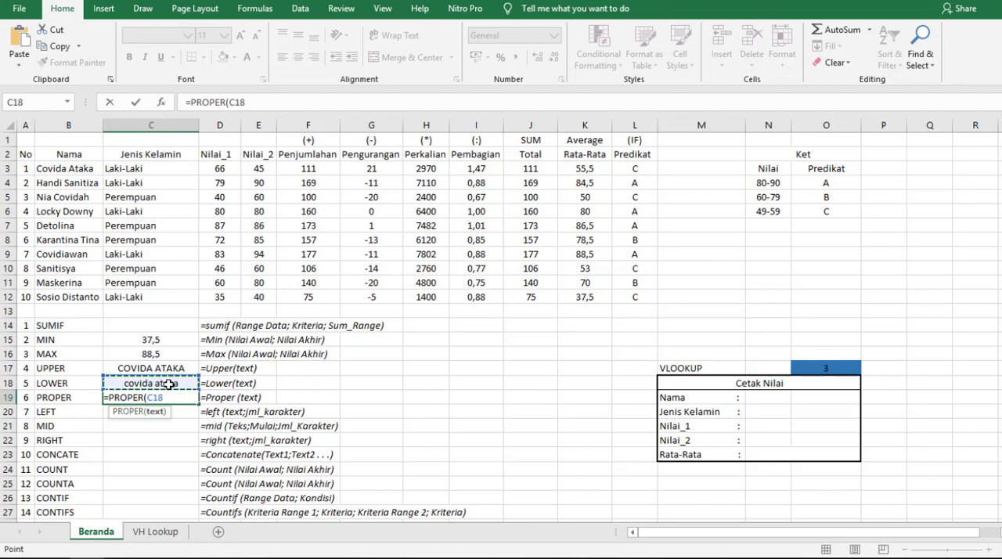
key("Return")
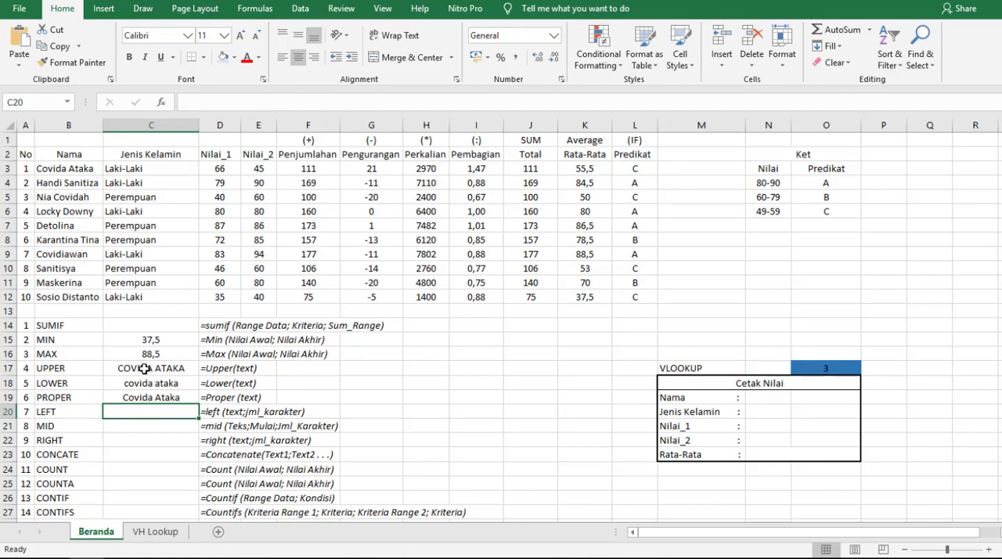
- Extract the first 3 characters of the name in B3 with the LEFT function in C20
type("=LEFT(")
left_click(62, 168)
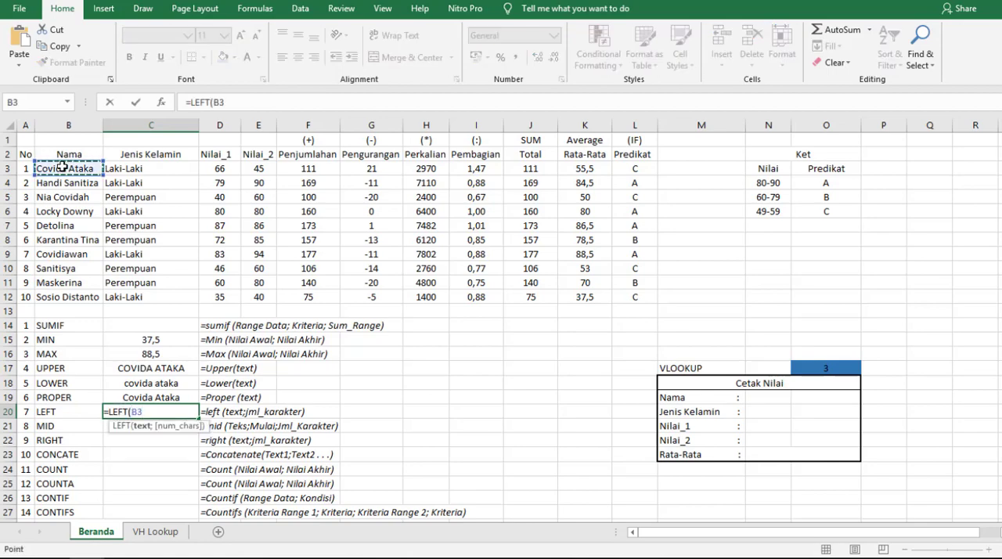
type(";")
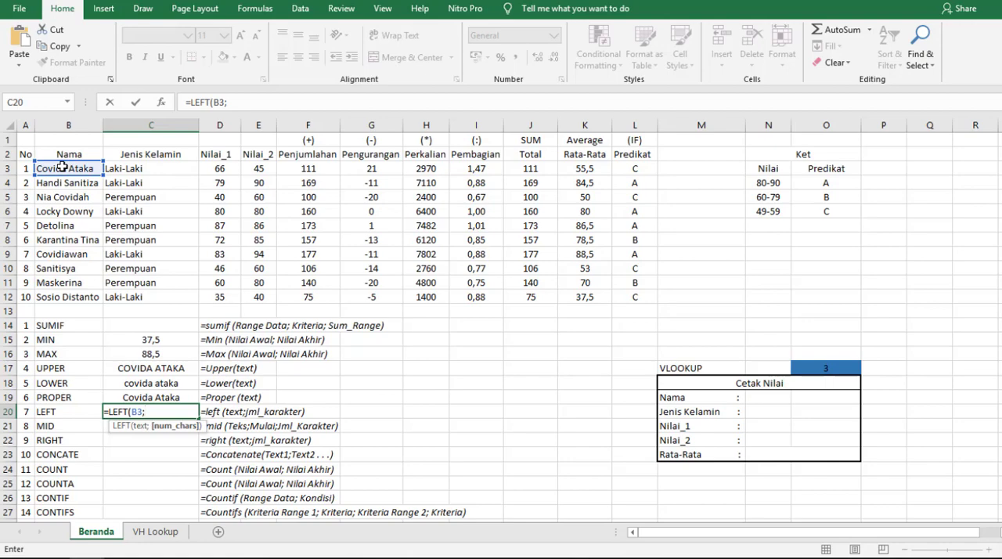
type("3")
key("Return")
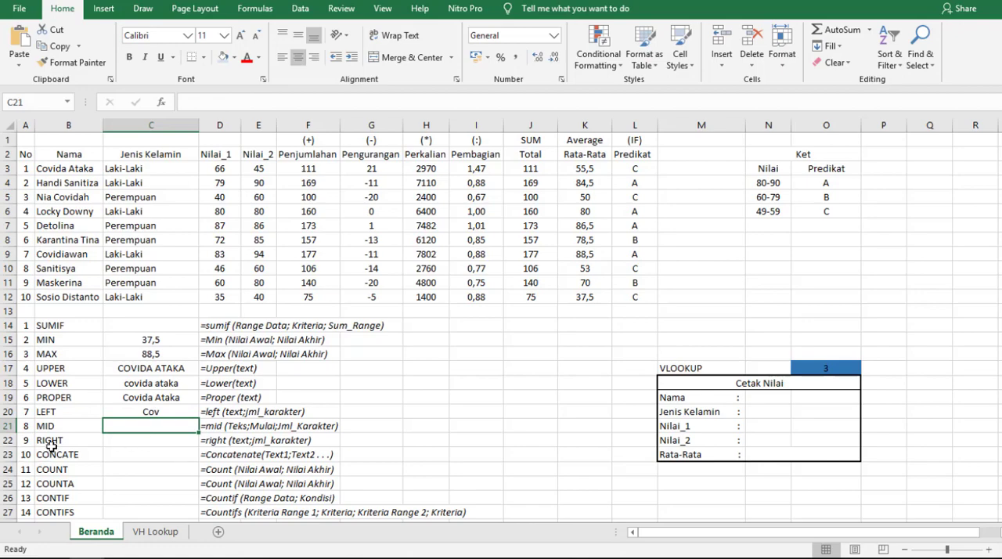
- Extract the last 2 characters of the name in B3 with the RIGHT function in C22
left_click(133, 439)
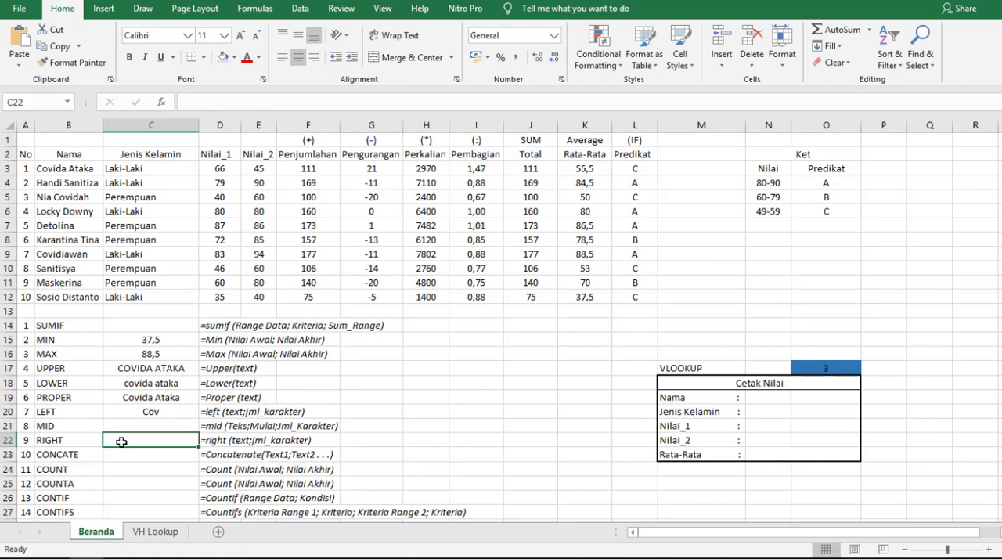
type("=RIGHT(")
left_click(75, 170)
type(";")
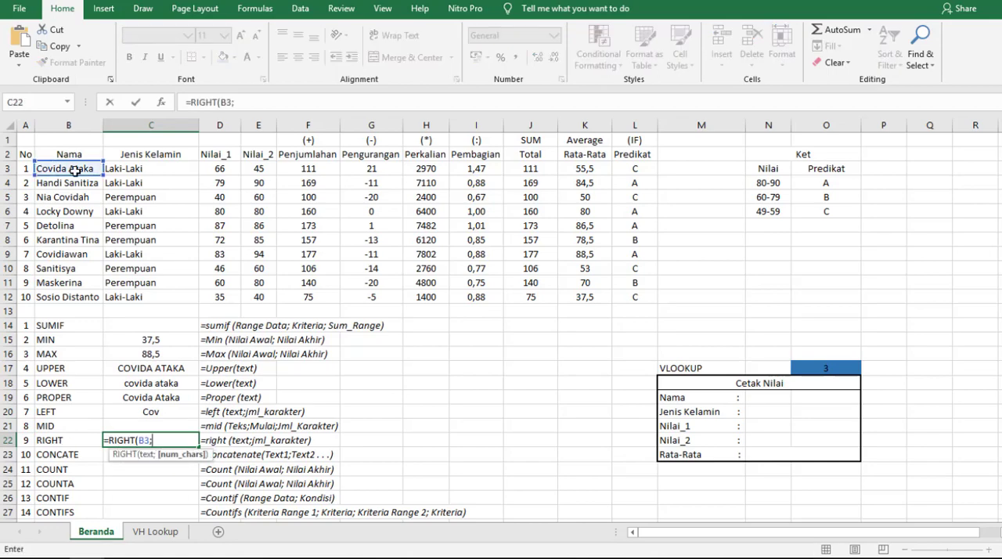
type("2")
key("Return")
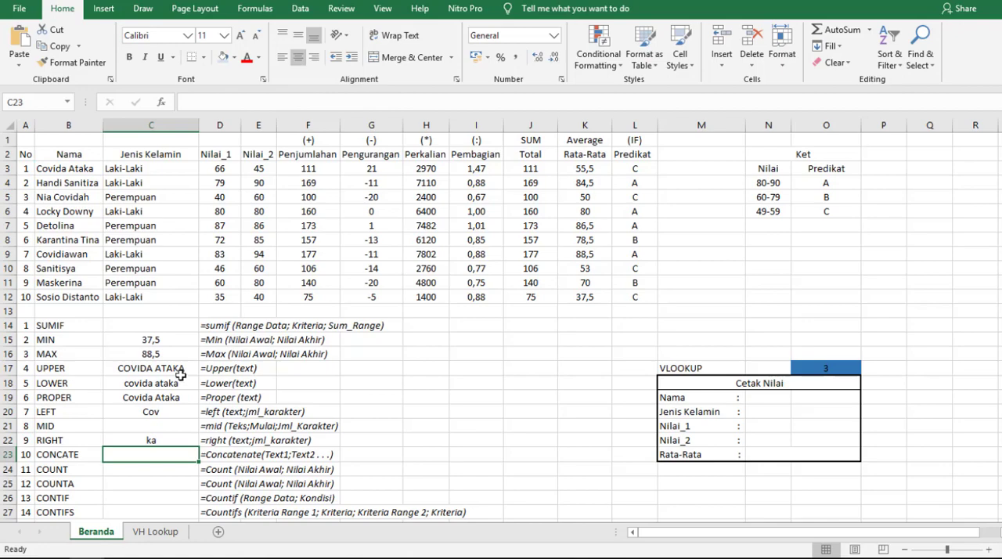
- Extract 2 characters from the name in B3, starting at character 3, with the MID function in C21
left_click(159, 428)
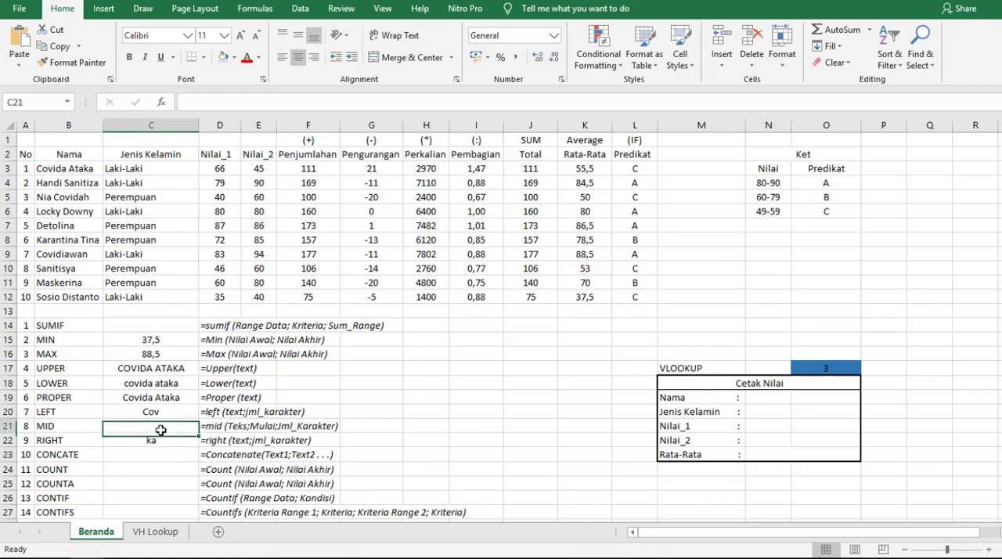
type("=min")
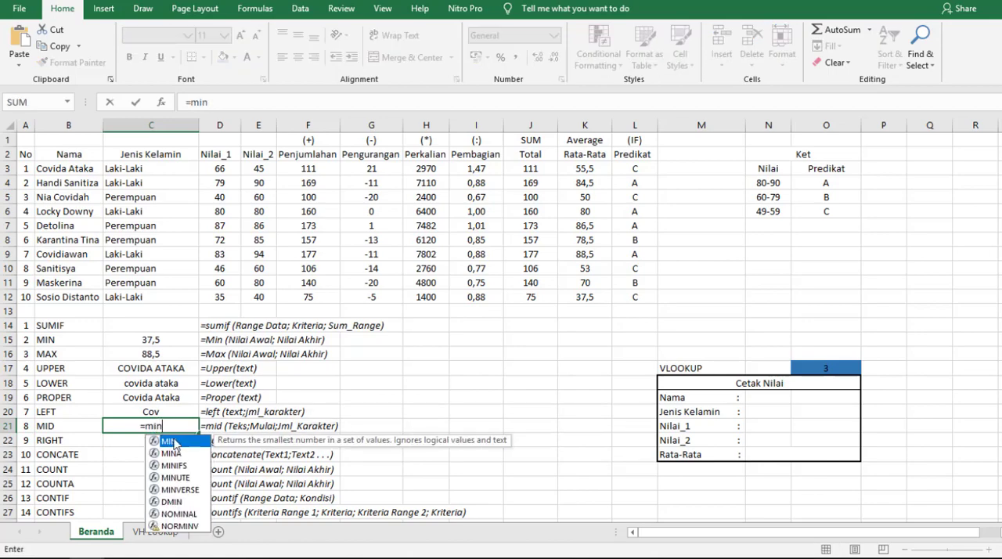
key("Tab")
left_click(70, 172)
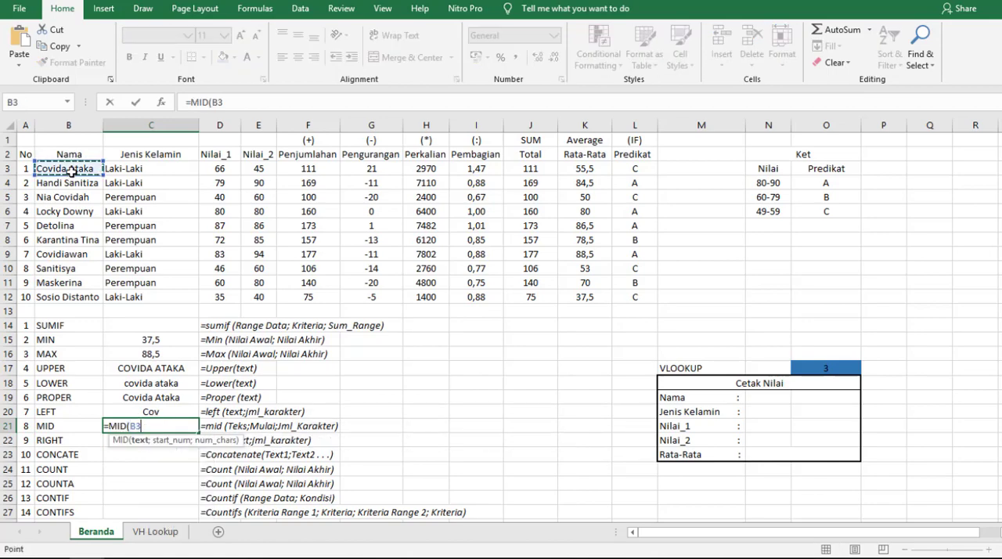
type(";")
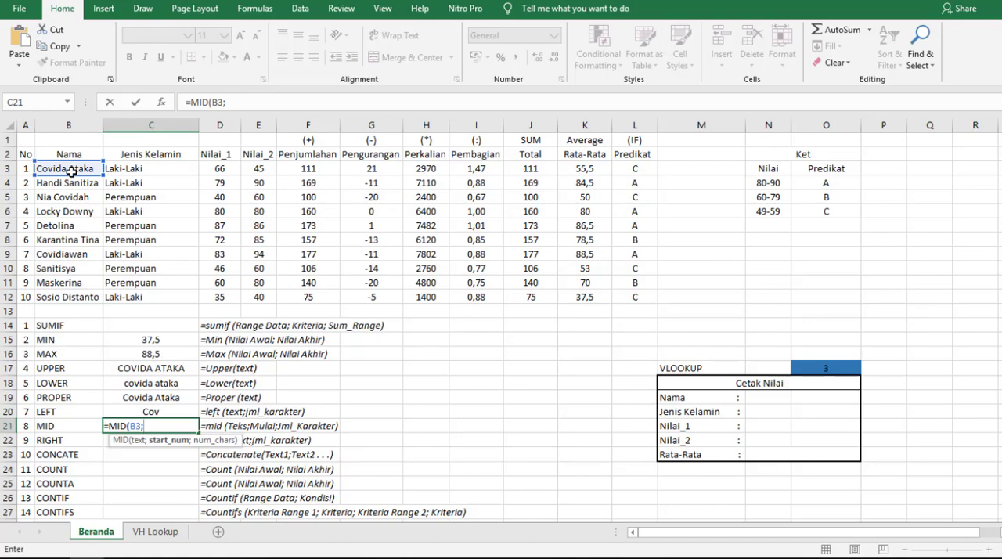
type("3;")
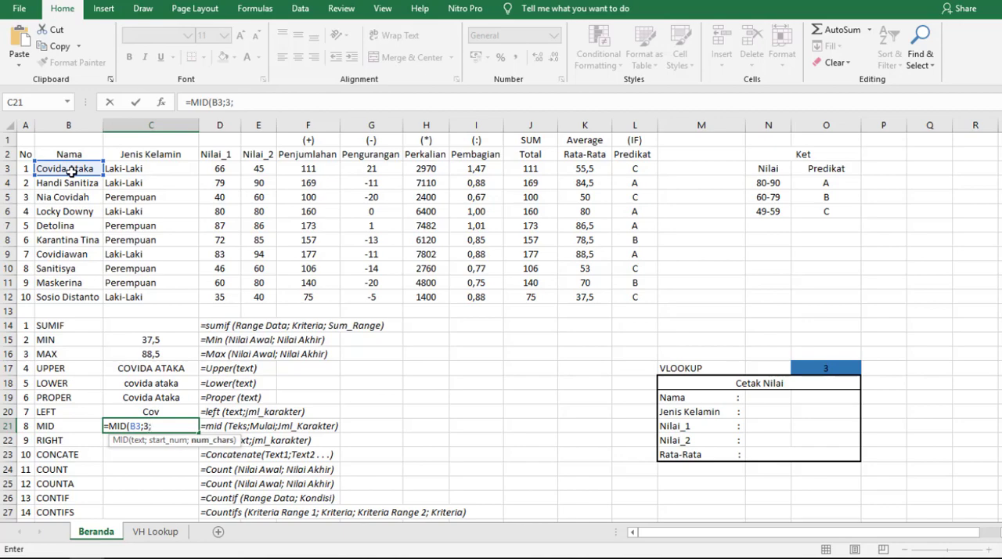
type("2)")
key("Return")
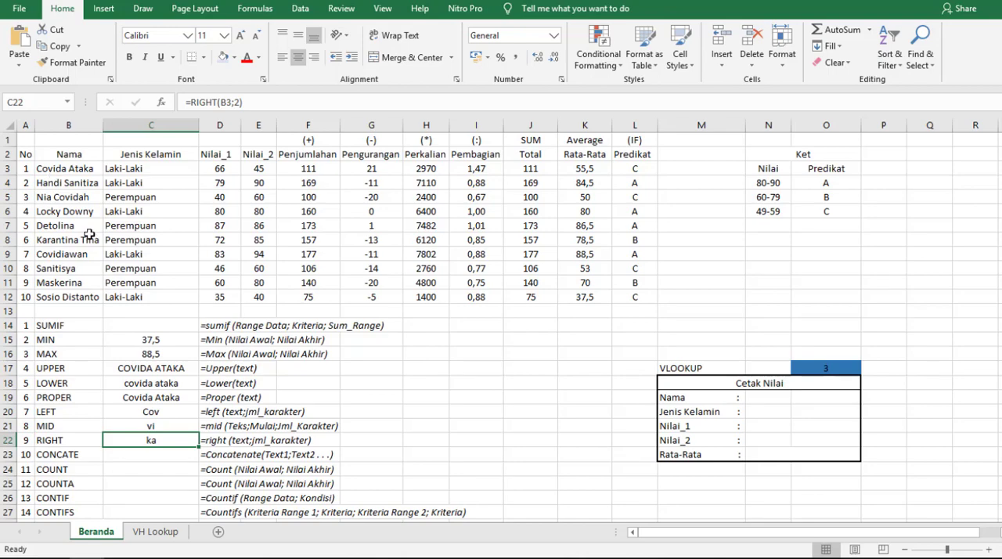
- Join the name in B7 and the gender in C7 with the CONCATENATE function in C23
left_click(137, 454)
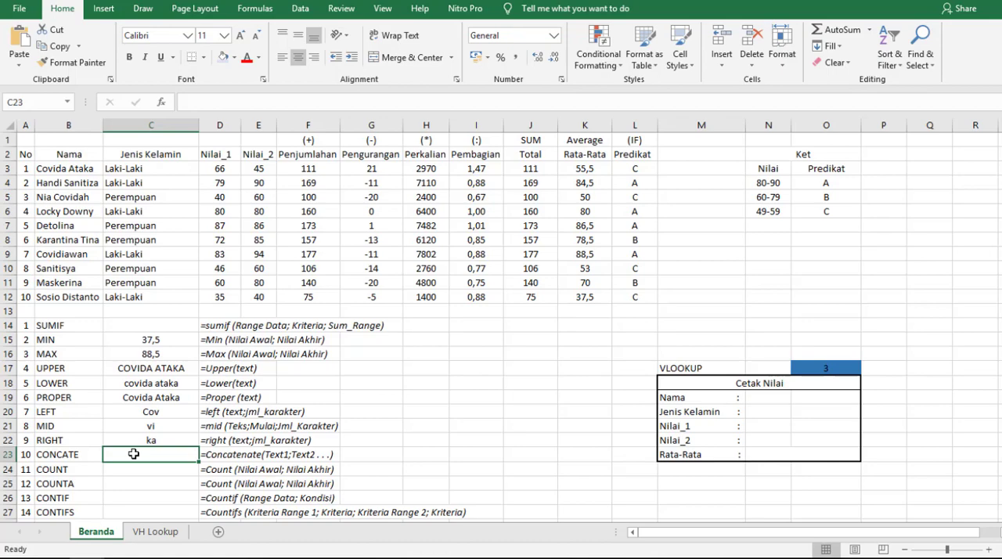
double_click(134, 454)
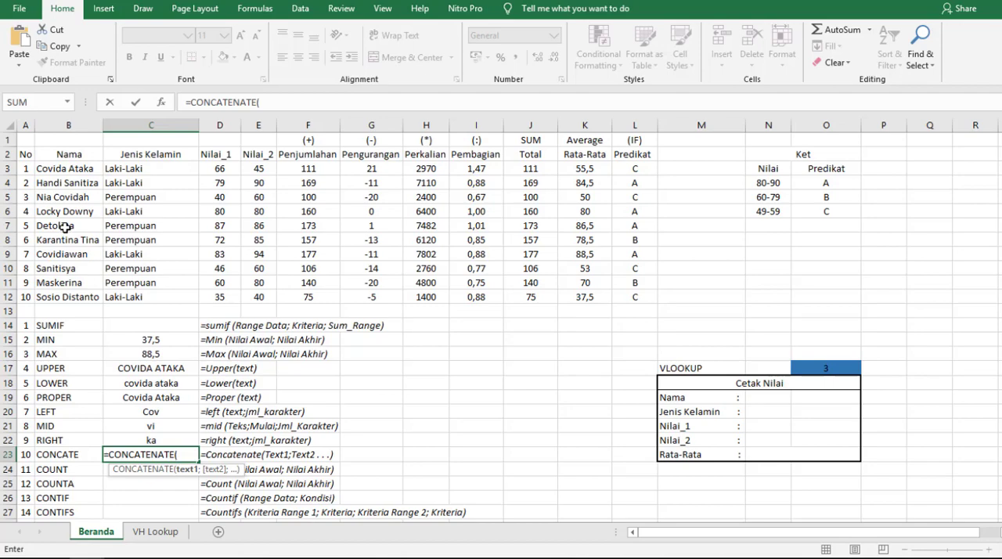
left_click(64, 227)
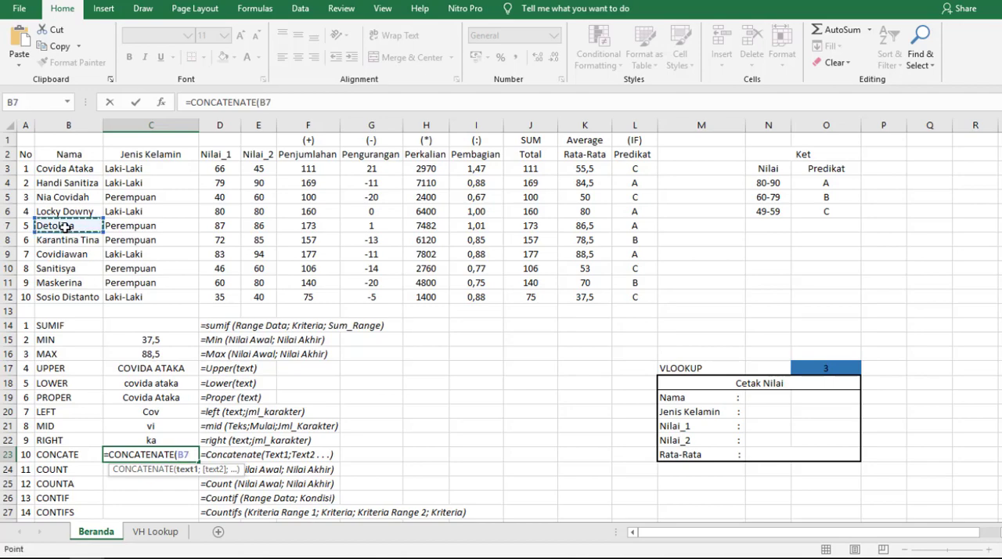
type(";")
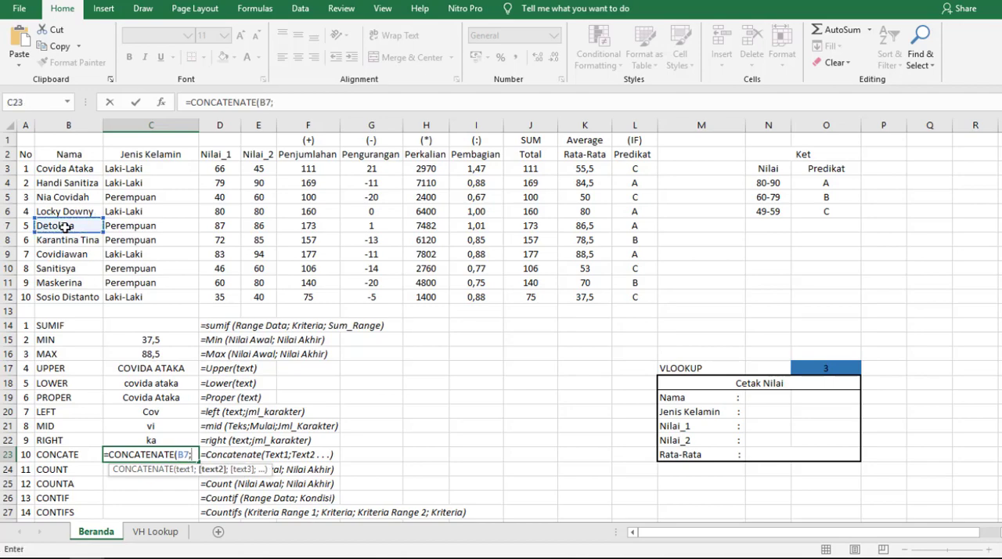
left_click(115, 227)
key("Return")
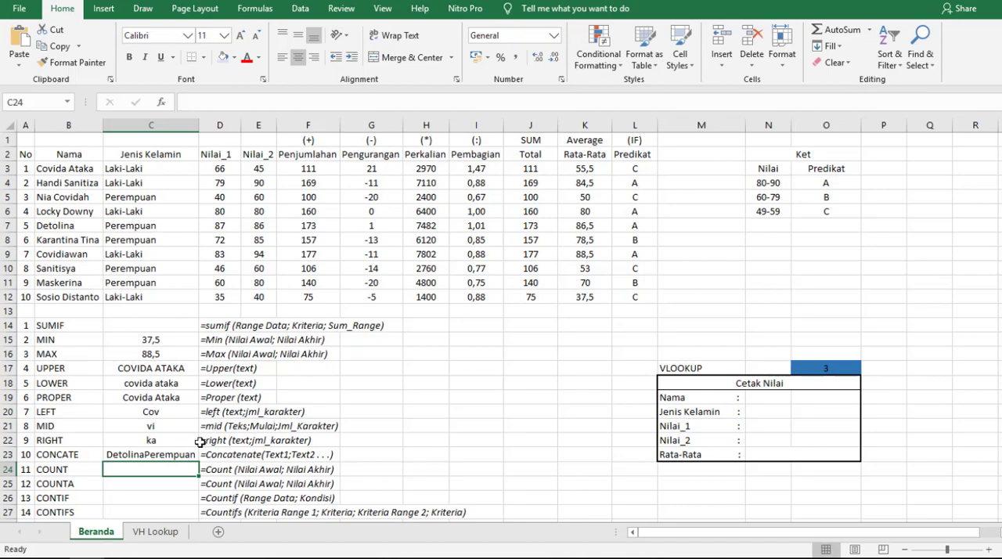
left_click(169, 455)
- Count the numeric Nilai_1 entries in D3:D12 with the COUNT function in C24
left_click(143, 467)
type("=count")
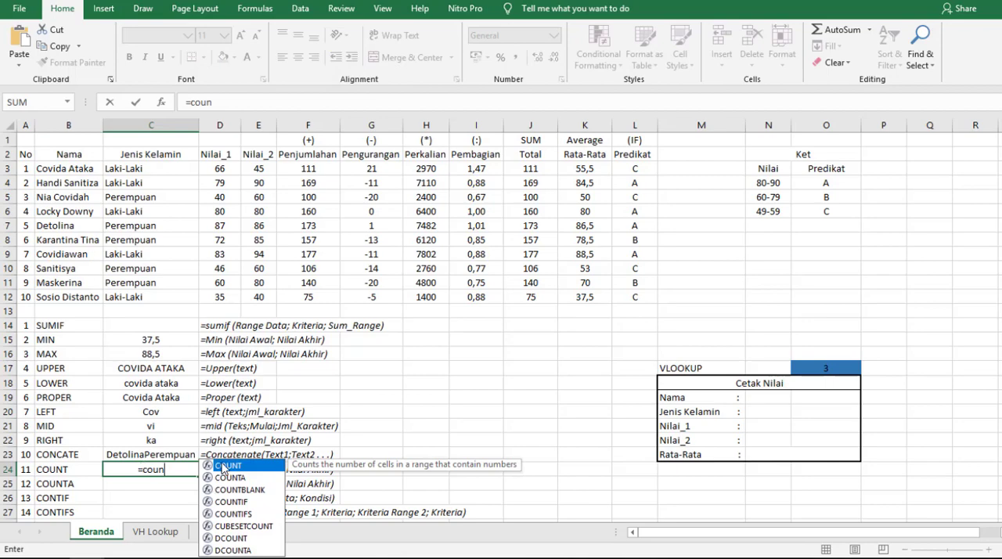
key("Tab")
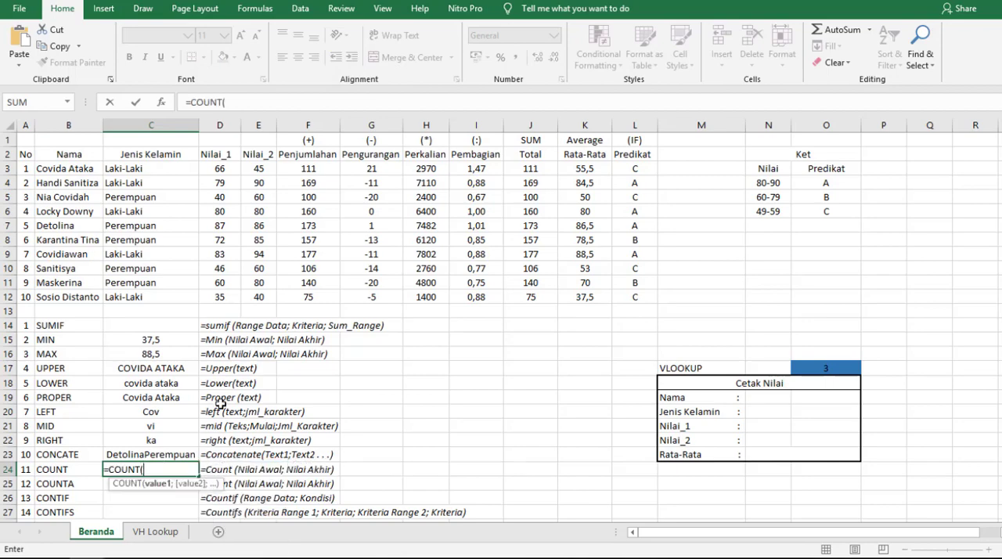
left_click(218, 164)
left_click_drag(218, 165, 238, 294)
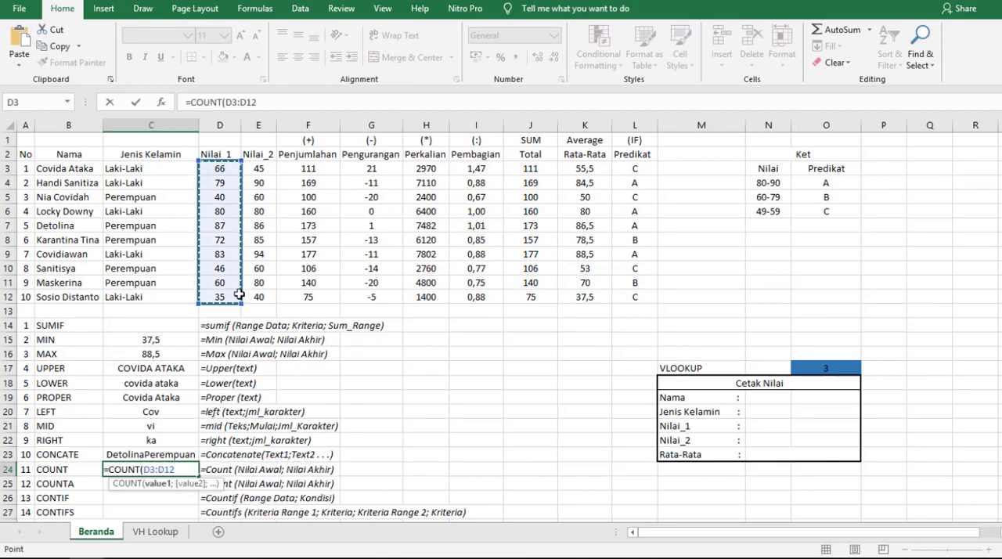
key("Return")
left_click(157, 472)
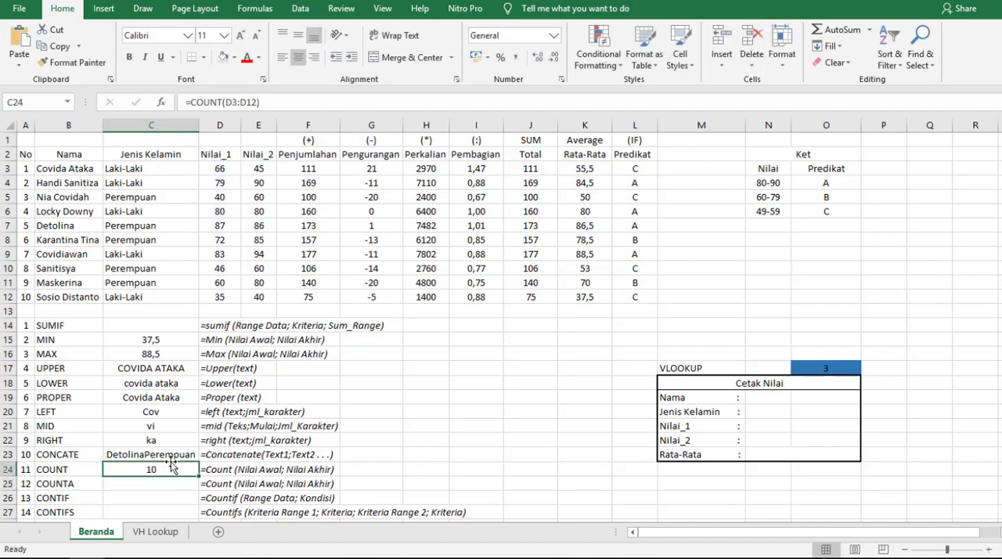
- Test the COUNT formula by replacing the Nilai_1 score in D7 with the letter a, and undo the replacement
left_click(229, 219)
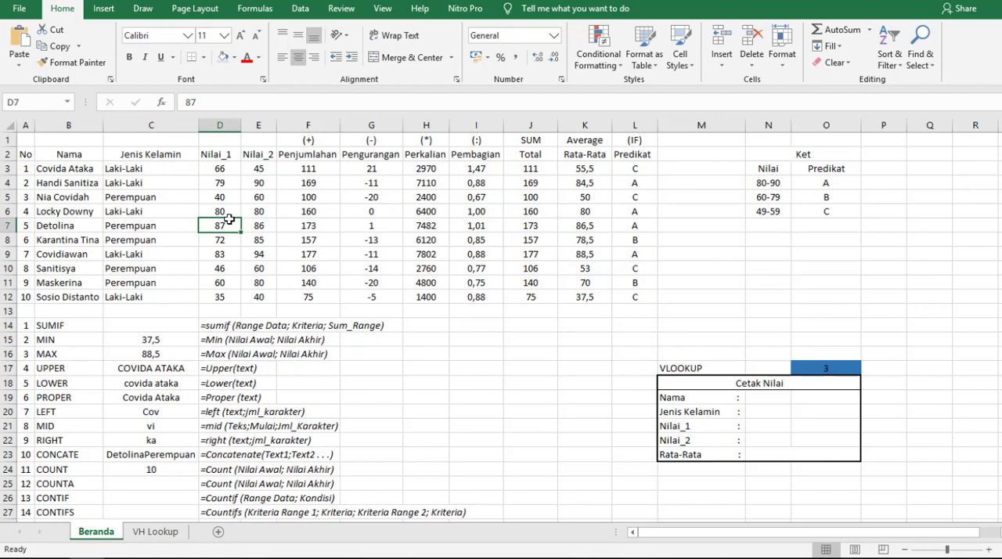
type("a")
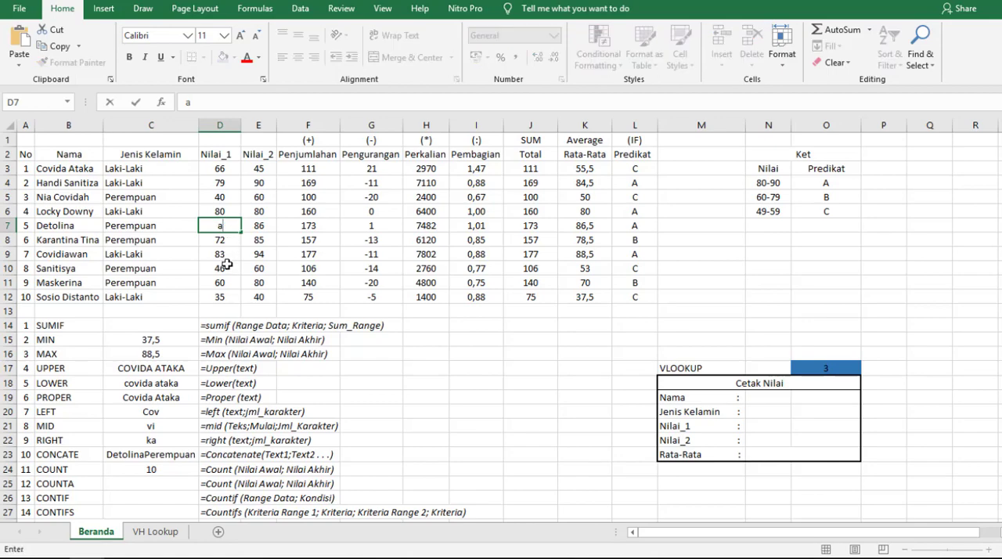
left_click(226, 265)
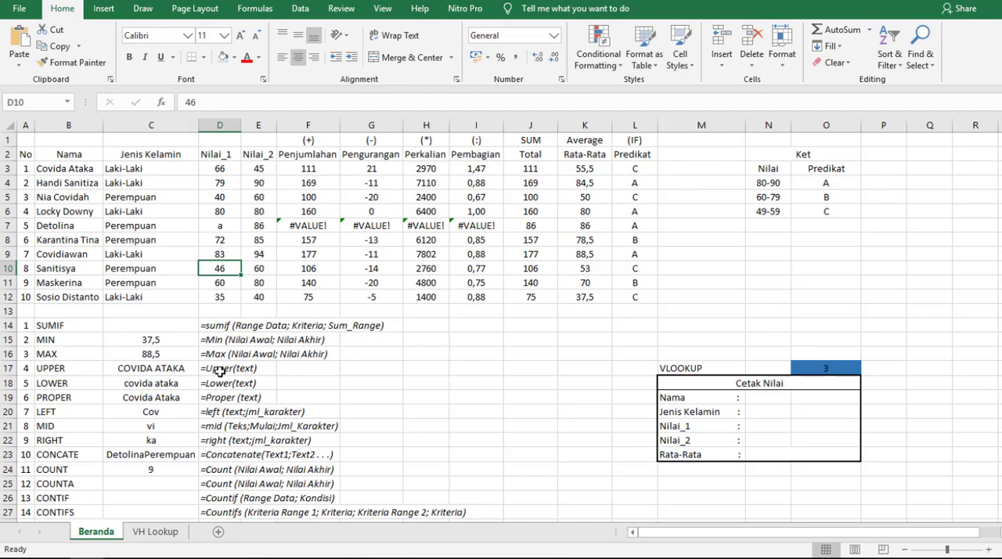
key("ctrl+z")
- Count all non-empty Nilai_1 entries in D3:D12 with the COUNTA function in C25
left_click(163, 487)
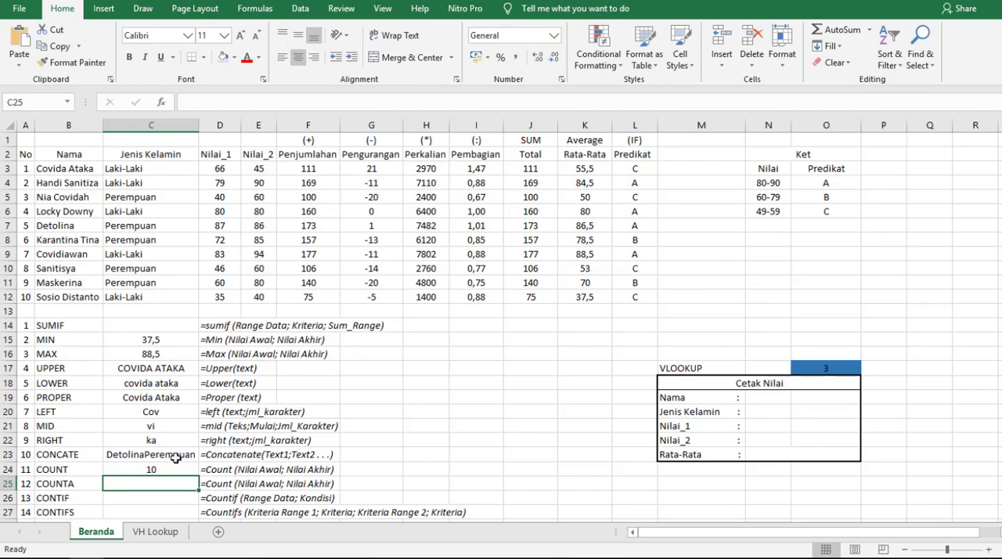
type("=count")
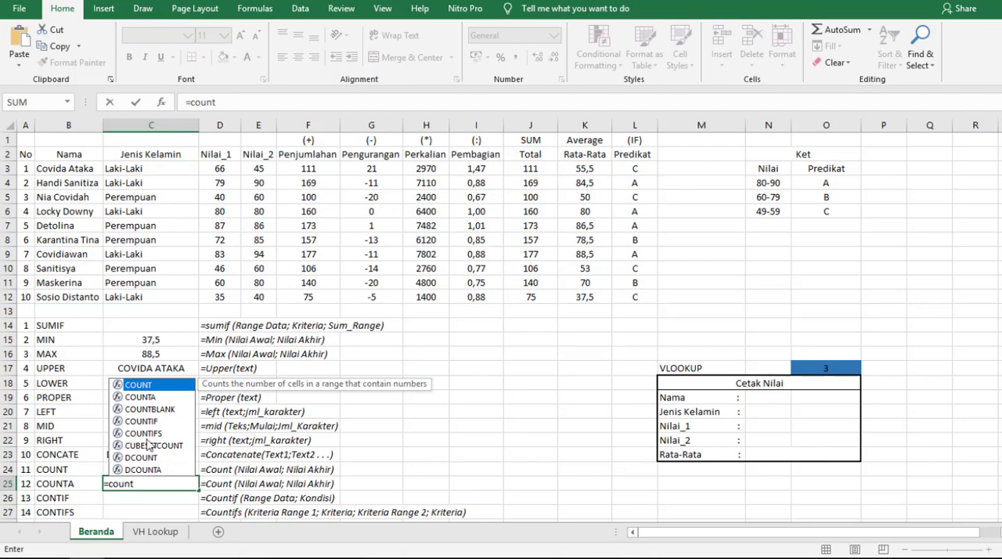
double_click(141, 397)
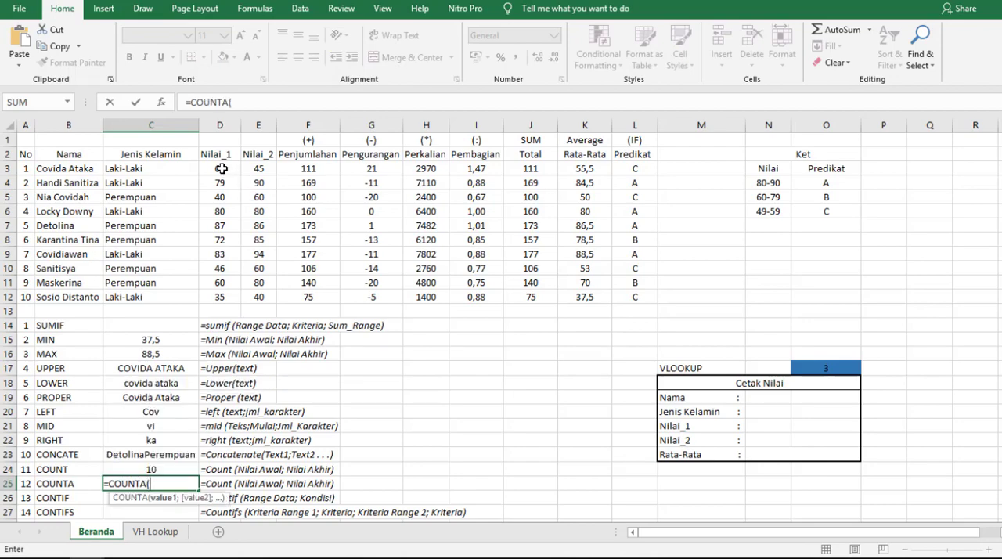
left_click_drag(222, 168, 220, 296)
key("Return")
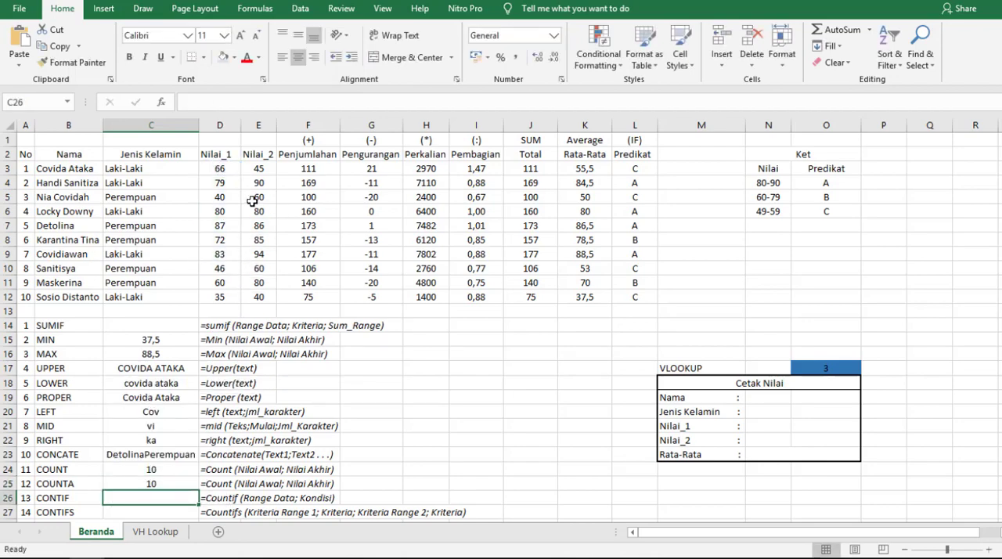
- Test the COUNTA formula by replacing the Nilai_1 score in D7 with the letter a
left_click(219, 227)
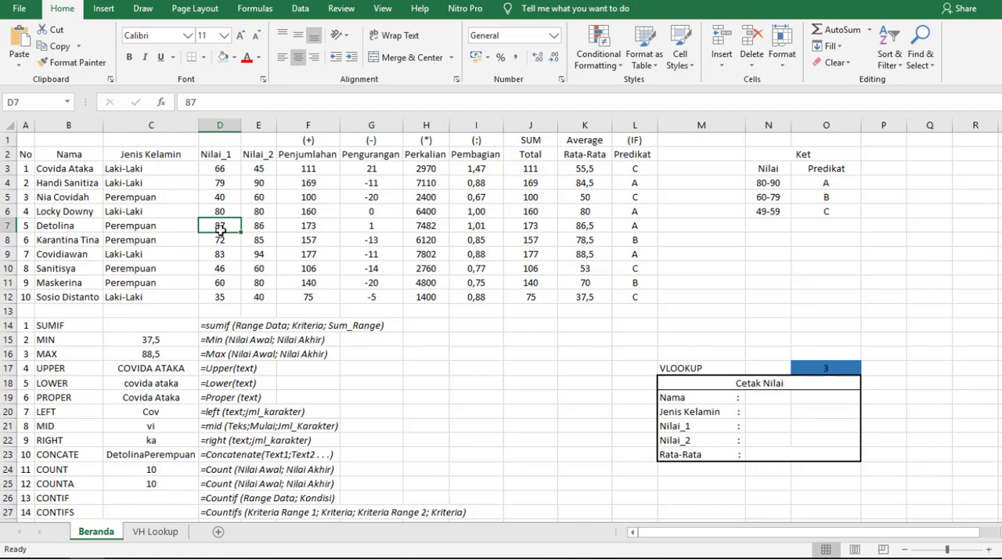
type("a")
left_click(232, 267)
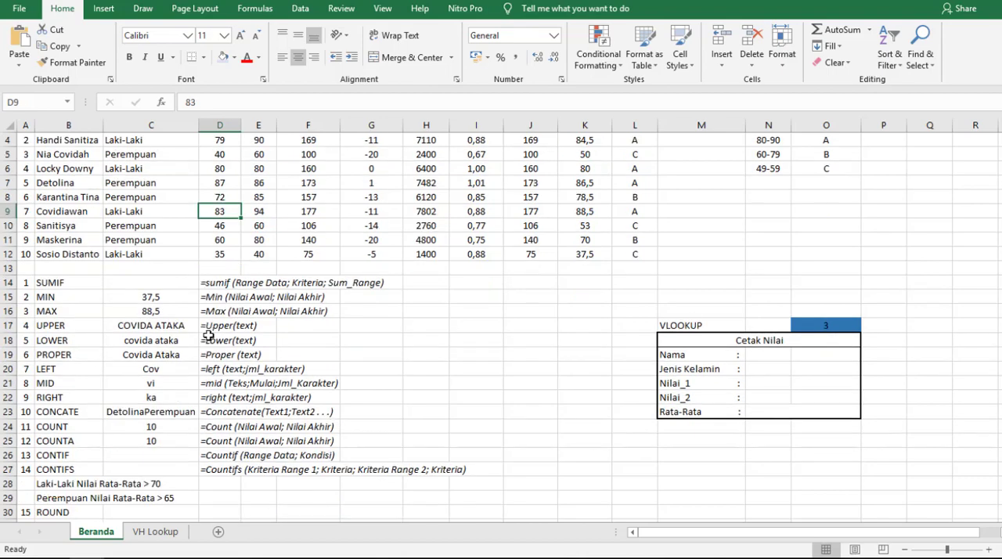
- Count the Laki-Laki entries in C3:C12 with a COUNTIF formula in C26
left_click(137, 450)
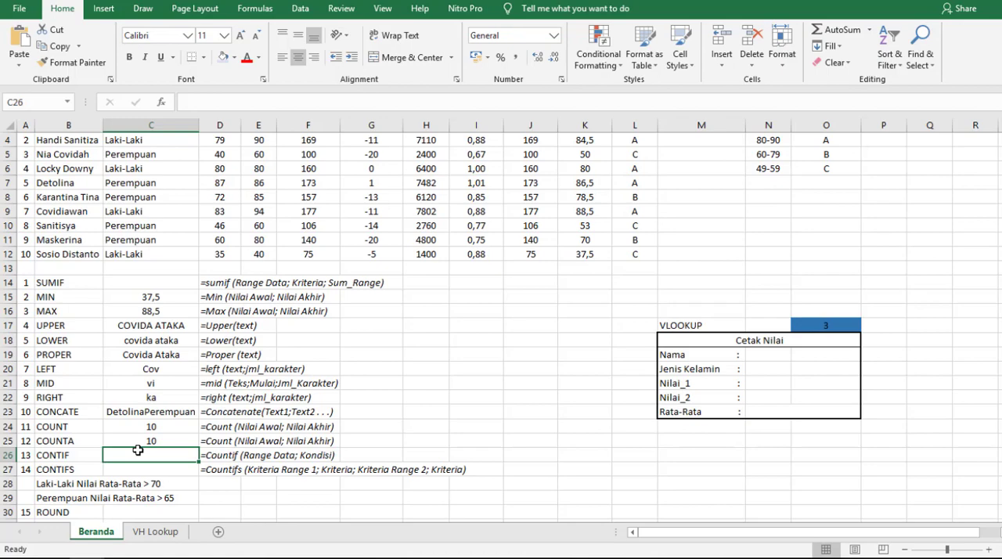
type("=count")
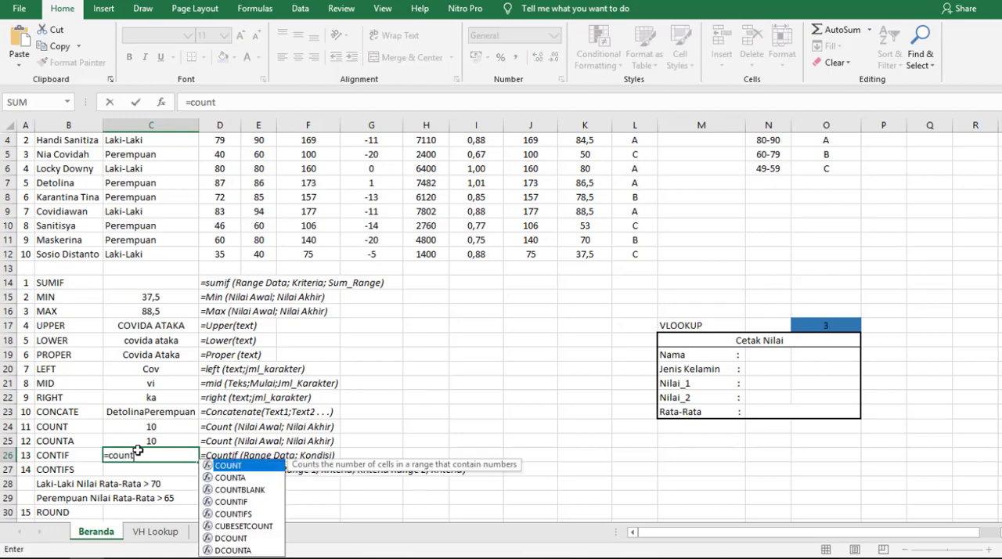
double_click(231, 501)
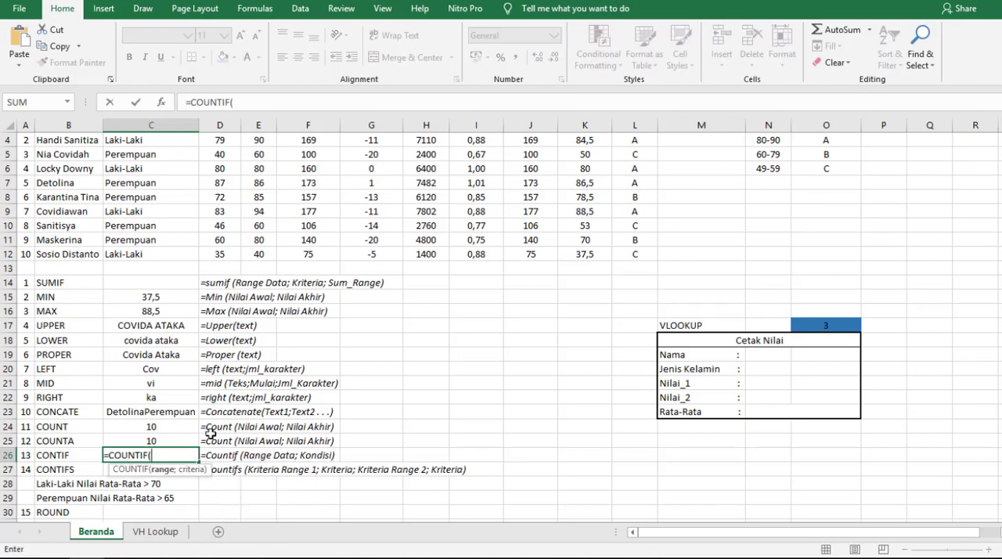
scroll(179, 271, "up", 1)
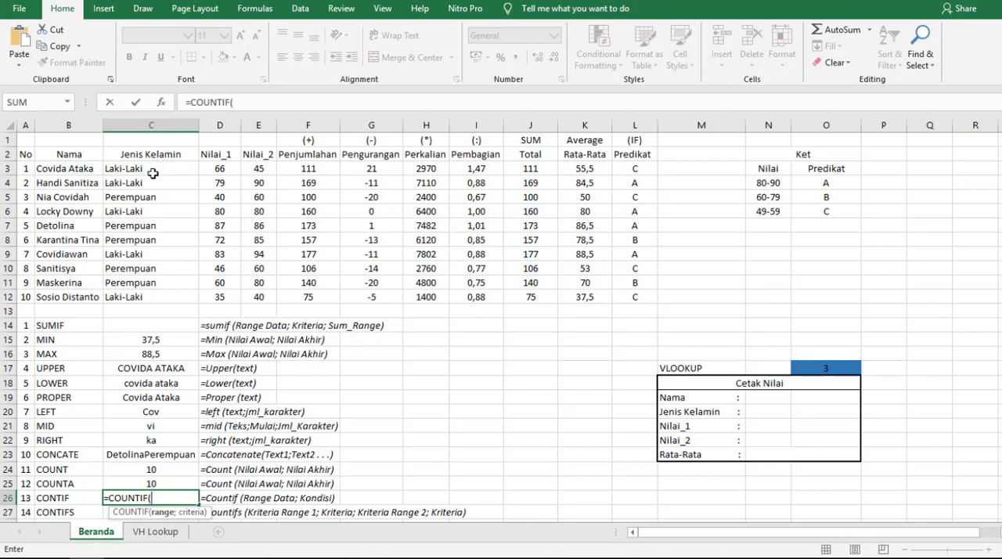
left_click_drag(160, 166, 164, 298)
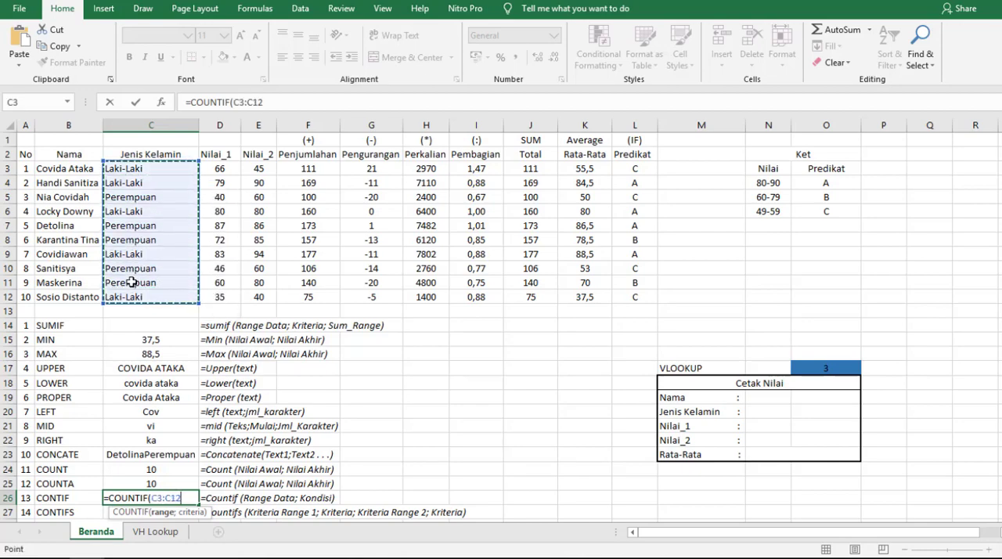
type(";\"Laki")
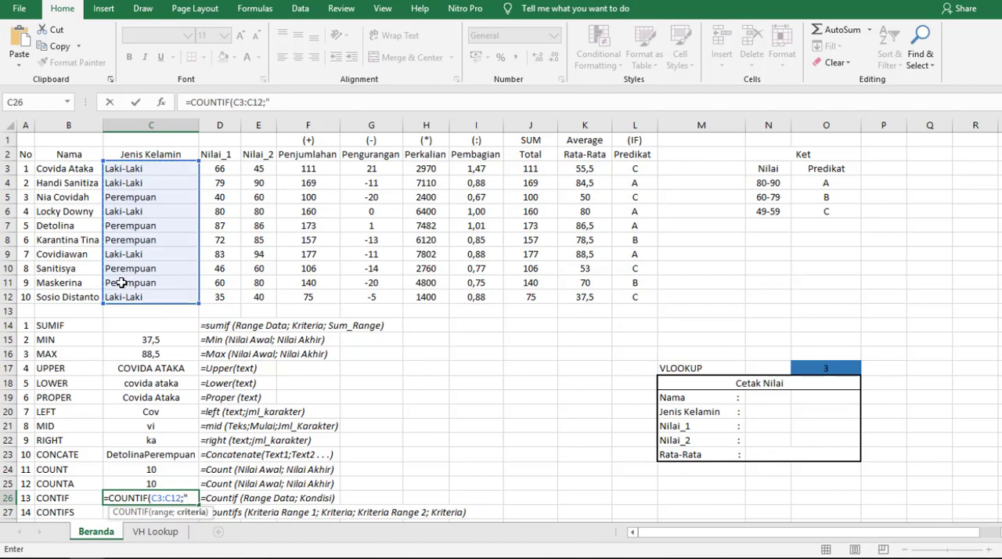
type("-Lak")
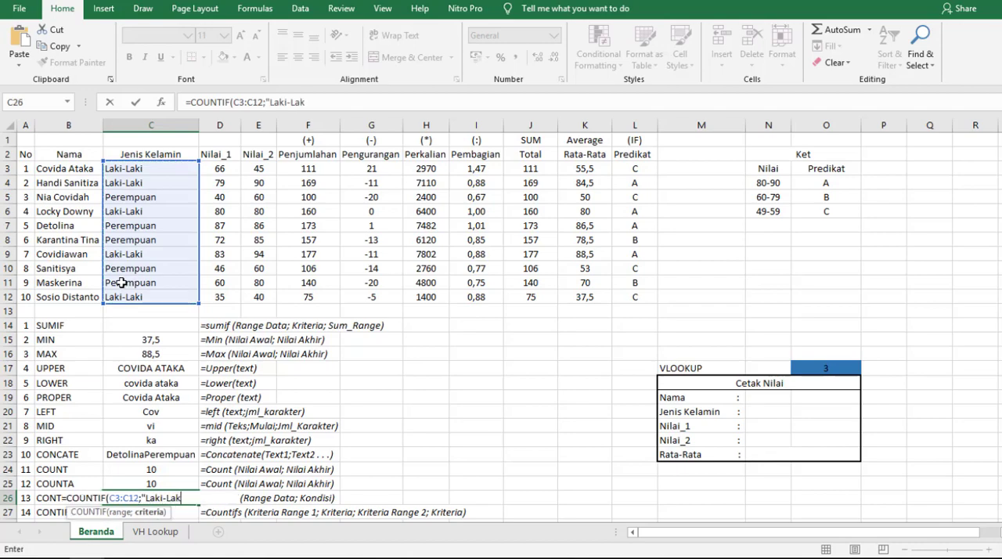
type("i\"")
key("Return")
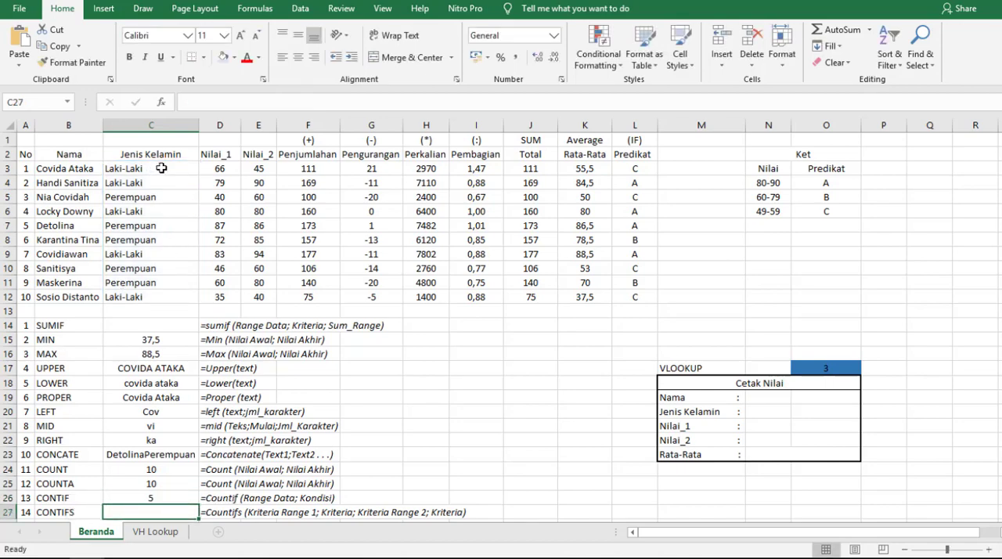
- Examine the Jenis Kelamin and Rata-Rata columns against the COUNTIFS syntax and the two conditions listed in rows 28 and 29
left_click_drag(155, 171, 176, 296)
scroll(179, 294, "down", 2)
left_click(137, 431)
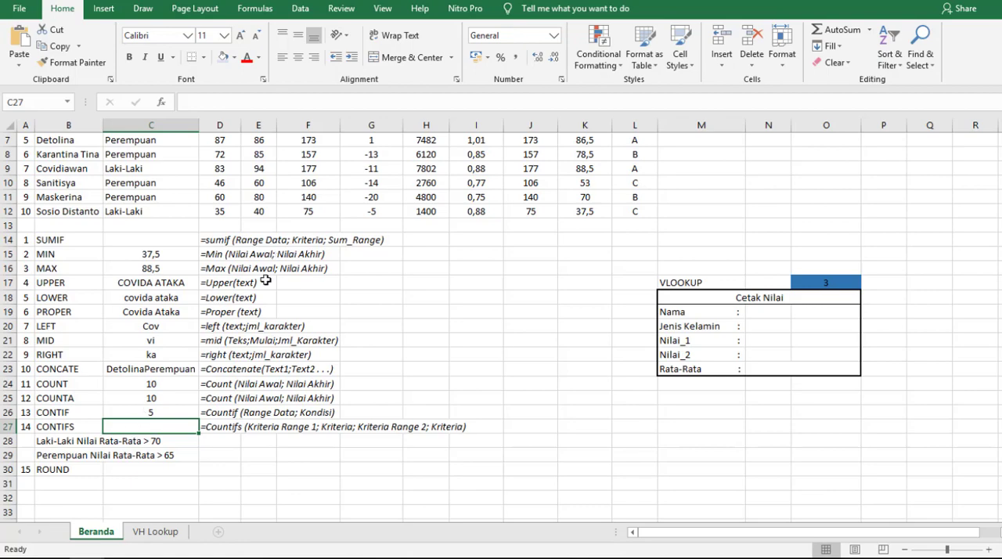
scroll(28, 159, "up", 1)
scroll(27, 159, "up", 1)
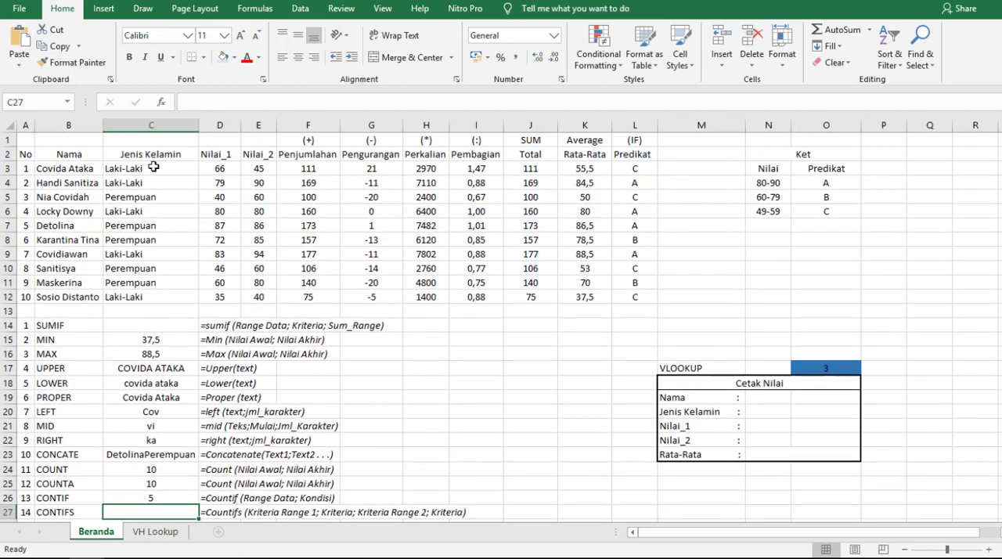
left_click_drag(145, 169, 153, 294)
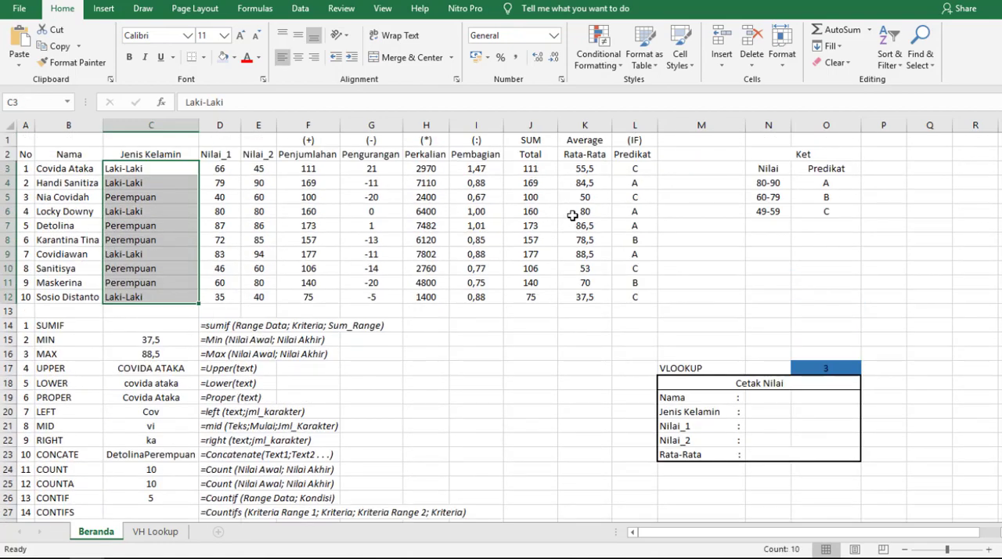
left_click_drag(585, 169, 601, 298)
scroll(601, 298, "down", 4)
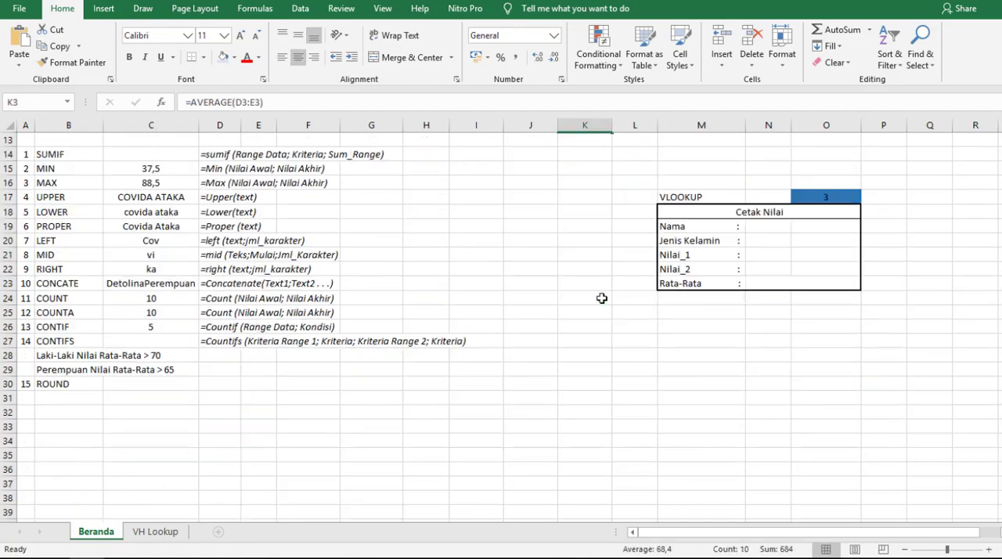
left_click(134, 356)
scroll(168, 369, "up", 1)
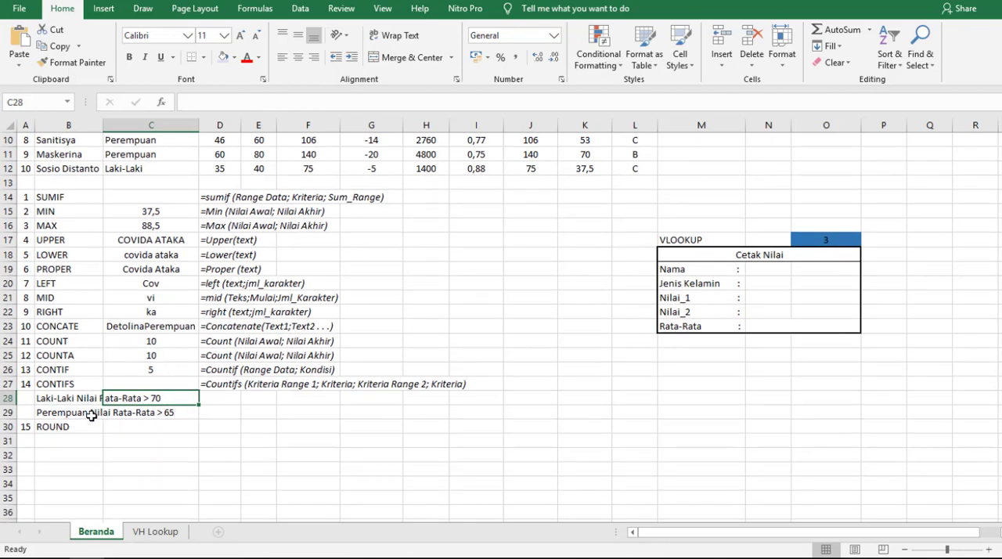
scroll(222, 418, "up", 2)
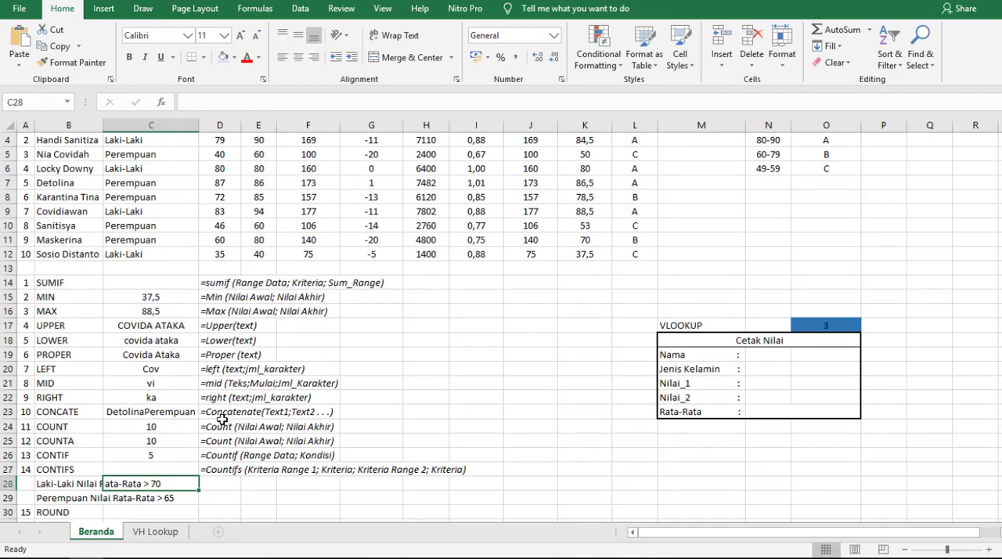
scroll(222, 418, "up", 1)
scroll(377, 387, "down", 3)
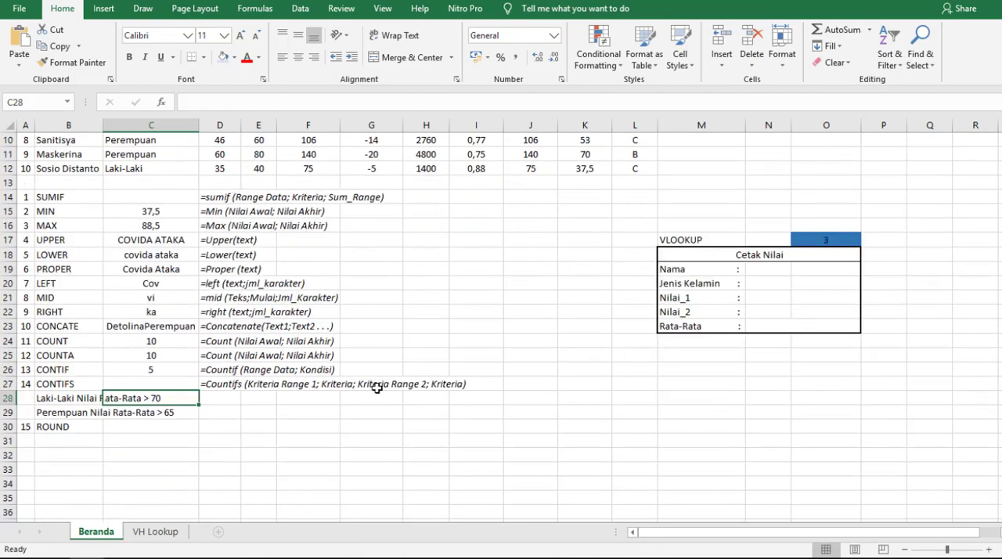
scroll(376, 387, "up", 3)
scroll(376, 387, "down", 4)
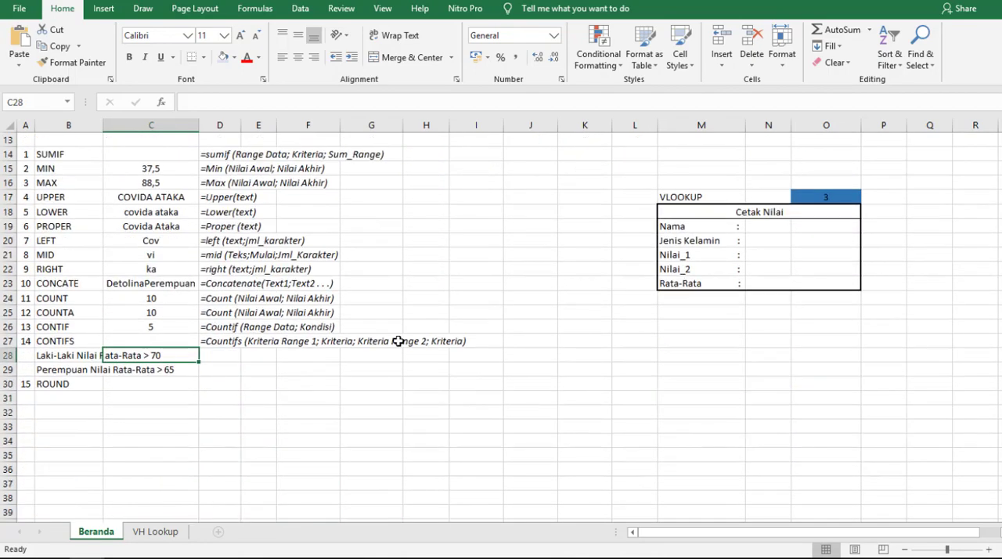
left_click(182, 369)
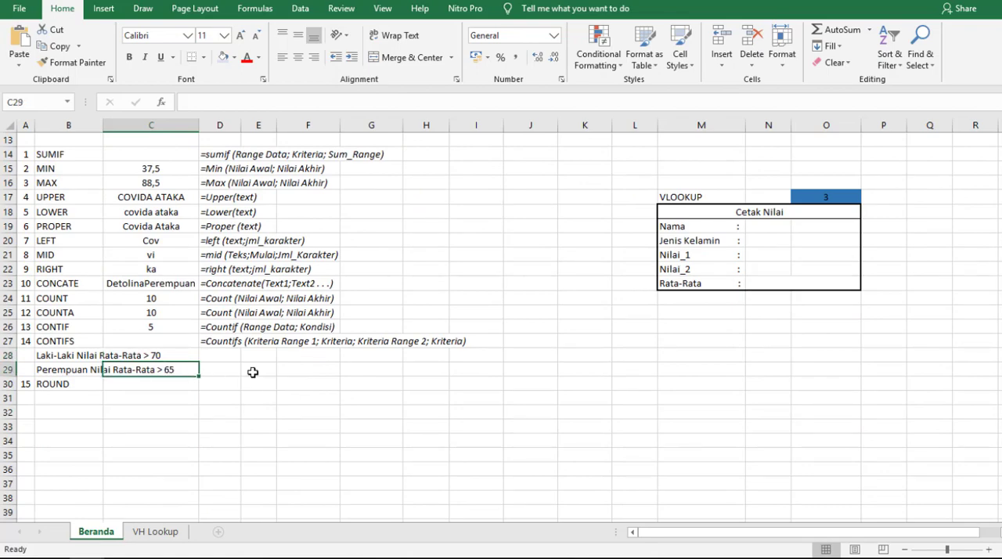
- Start a COUNTIFS formula in C28 with criteria range C3:C12 and the criterion "Laki-Laki"
left_click(167, 353)
type("=COUNTIFS(")
scroll(195, 399, "up", 4)
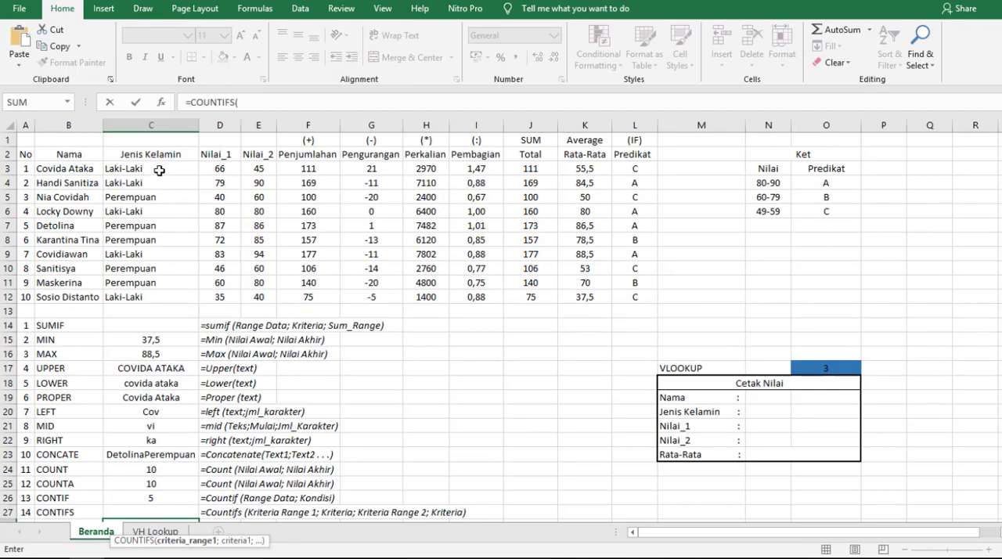
left_click_drag(162, 168, 167, 292)
scroll(167, 295, "down", 4)
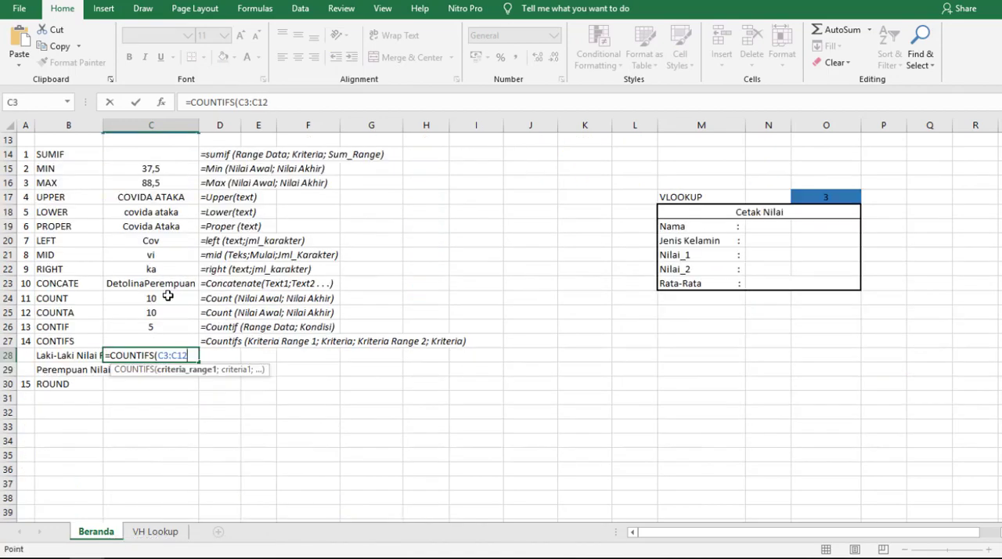
type(";")
scroll(168, 296, "up", 3)
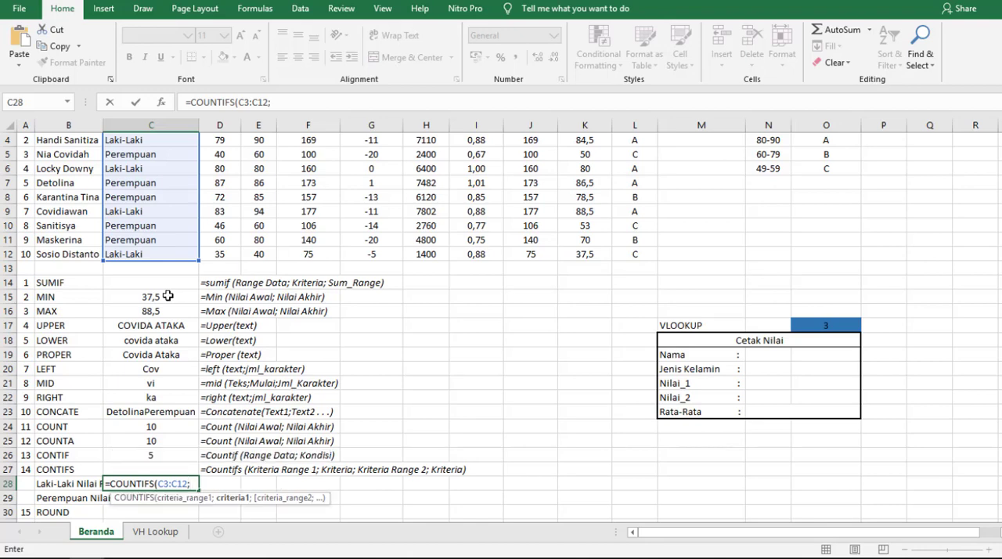
type("\"L")
type("aki-Laki\"")
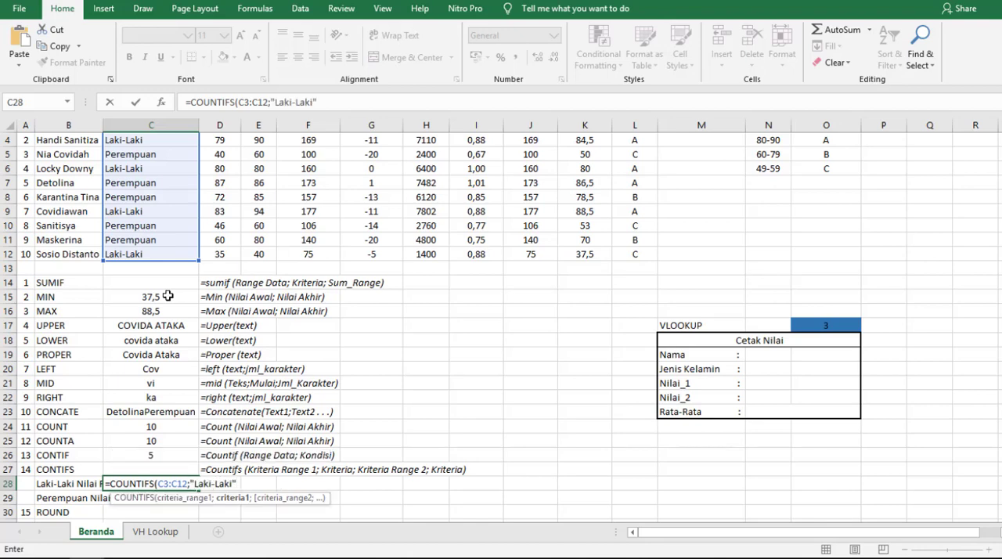
type(";")
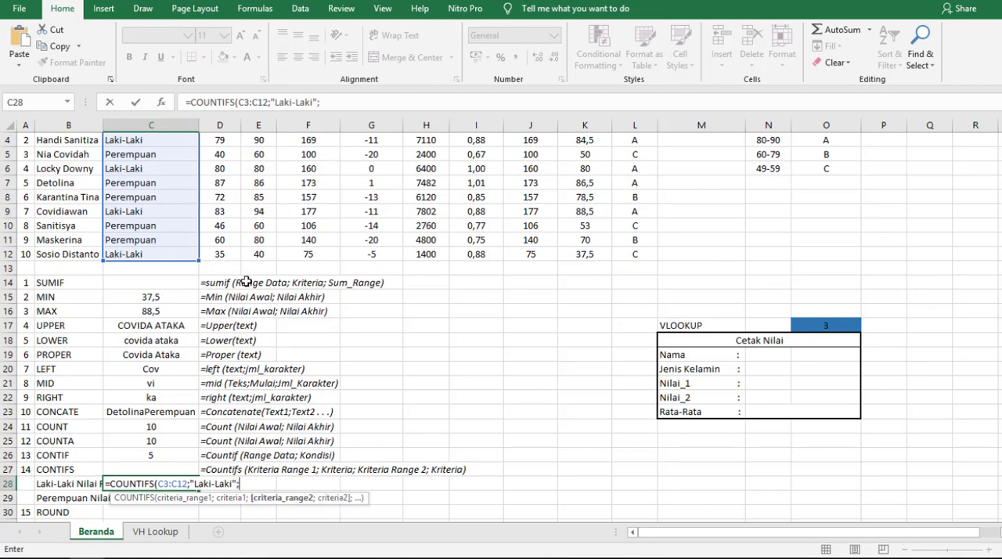
- Complete the COUNTIFS formula in C28 with second criteria range K3:K12 and the criterion ">70"
scroll(421, 337, "up", 1)
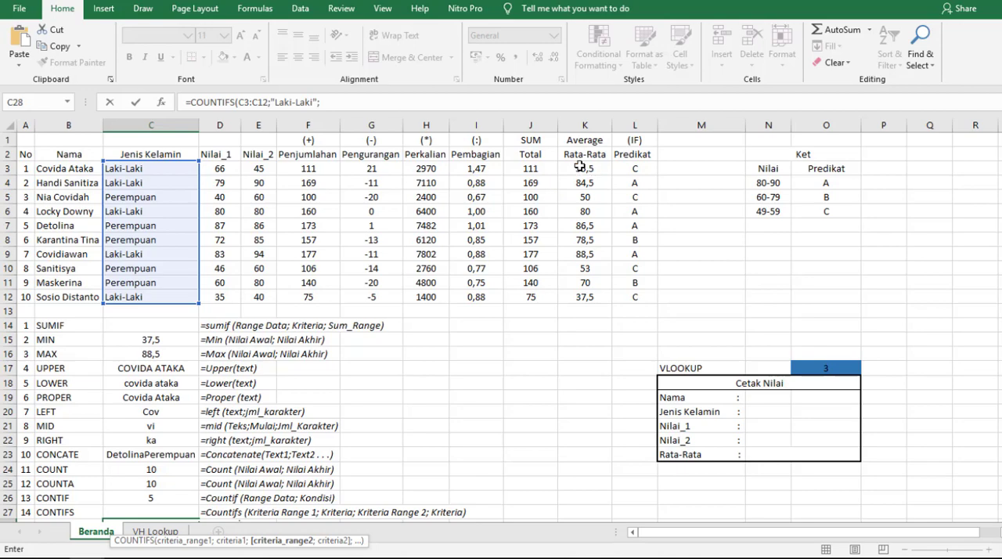
left_click_drag(582, 168, 586, 300)
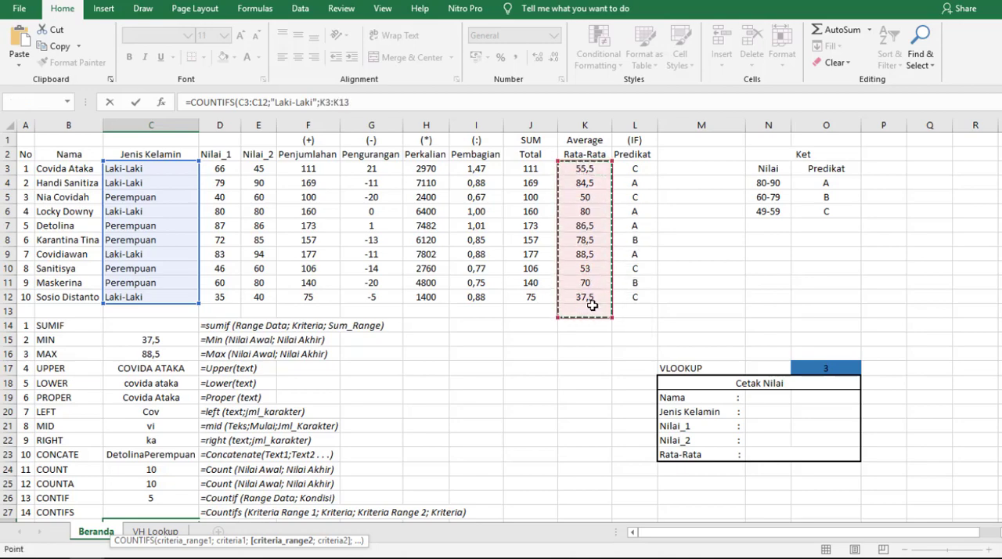
scroll(472, 302, "down", 3)
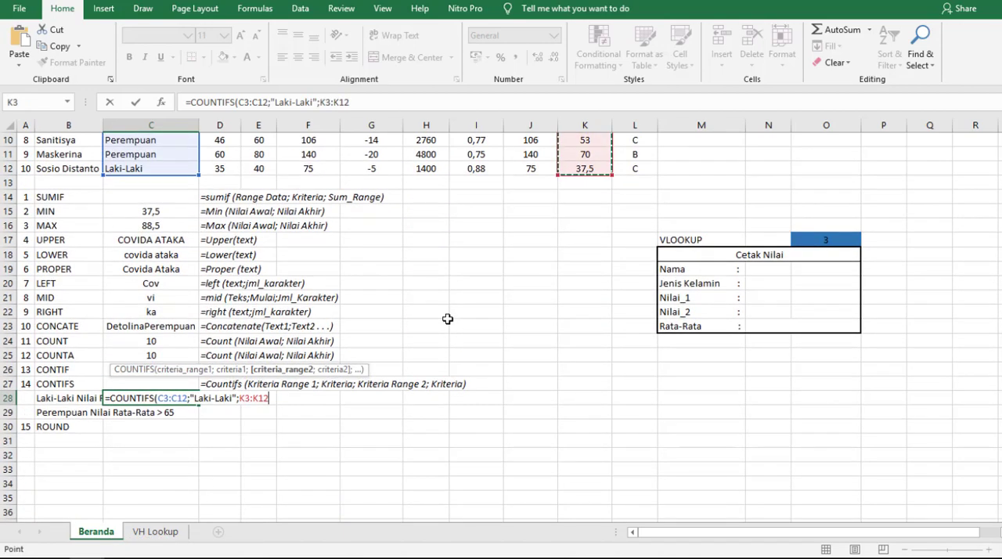
type(";\"")
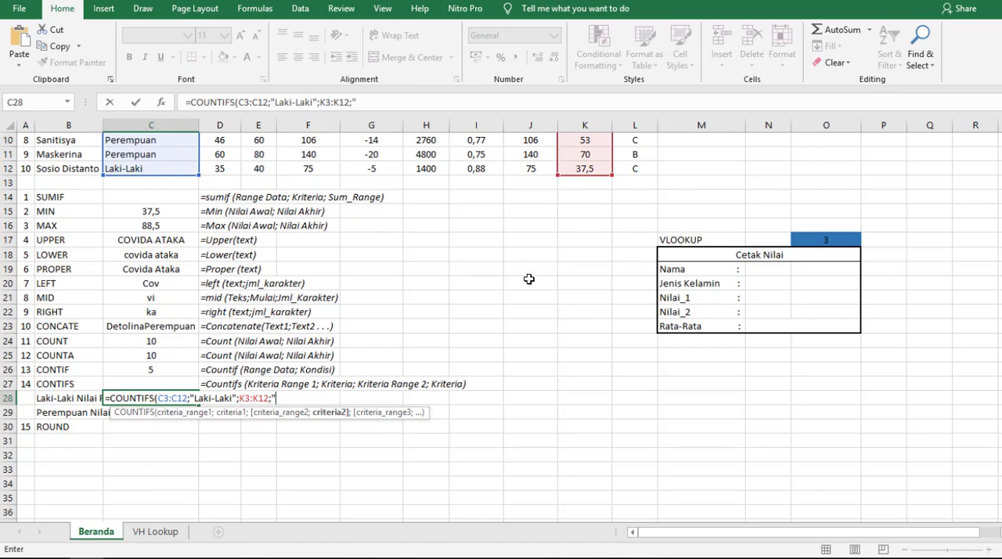
type(">70\"")
key("Return")
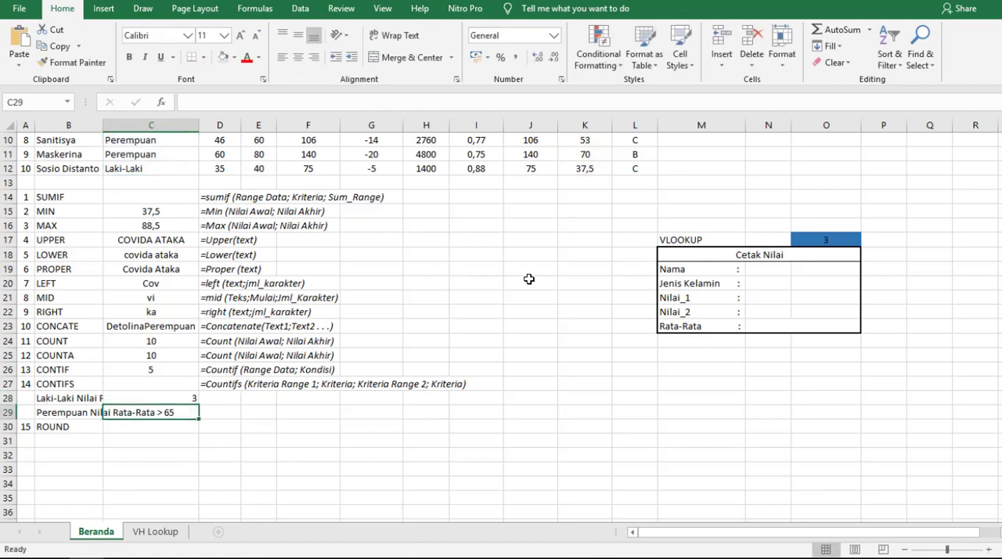
- Center the COUNTIFS result in C28 horizontally
scroll(350, 396, "up", 2)
left_click(187, 483)
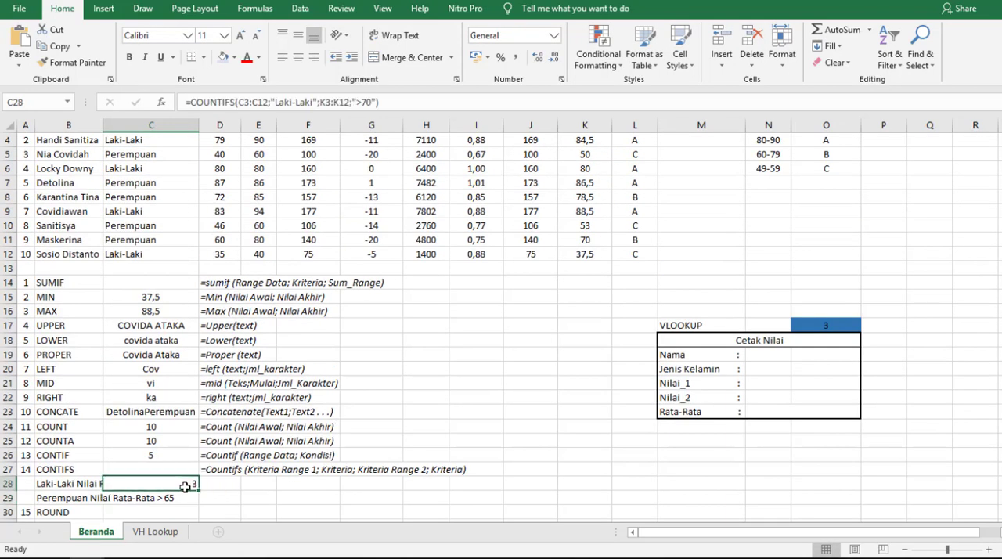
left_click(298, 57)
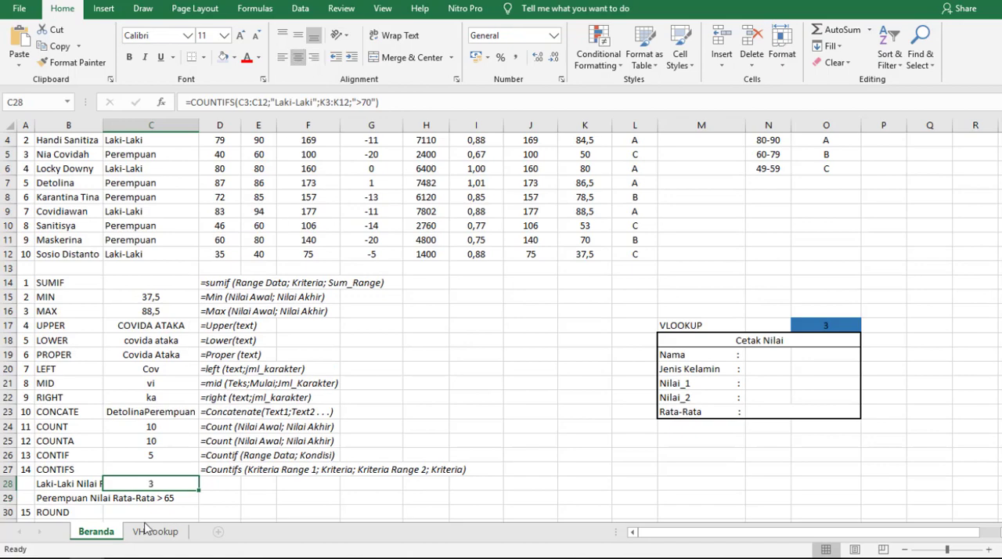
- Check the COUNTIFS result by highlighting the Laki-Laki rows in the score table whose Rata-Rata is above 70
scroll(143, 499, "down", 1)
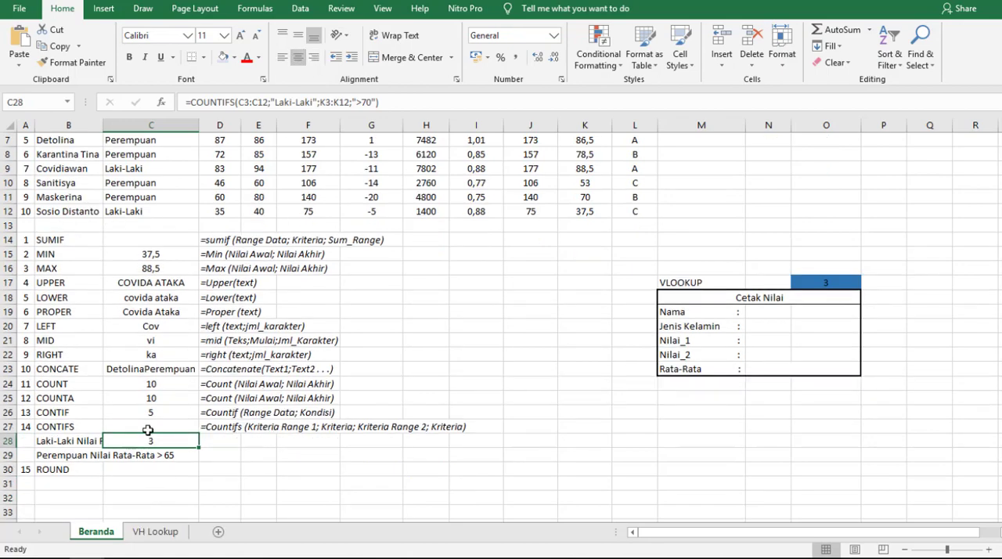
scroll(235, 398, "up", 2)
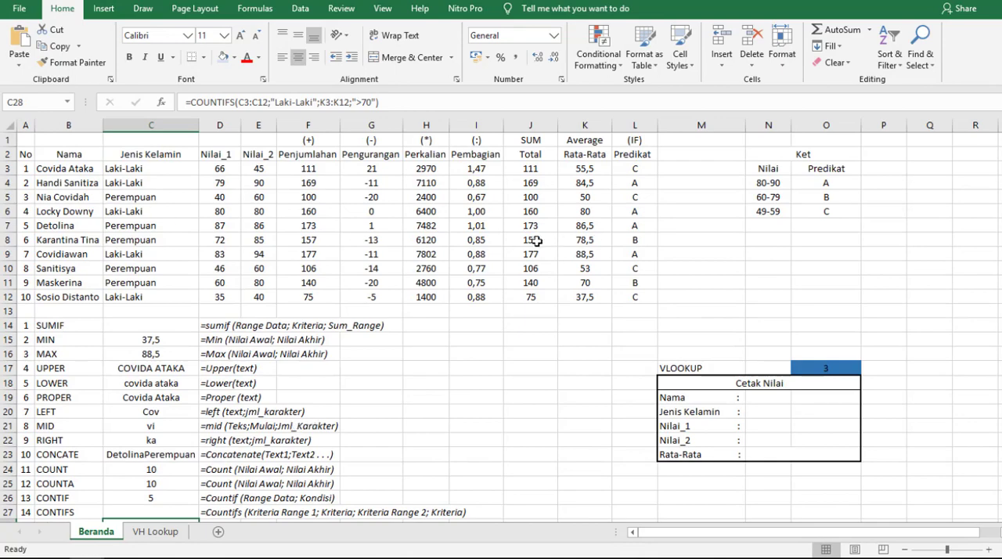
left_click(8, 168)
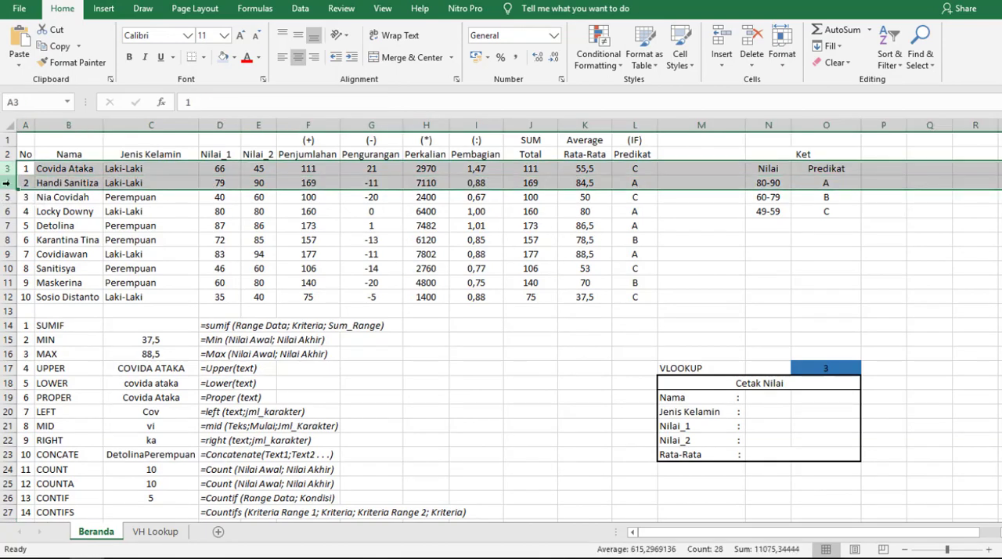
left_click(6, 182)
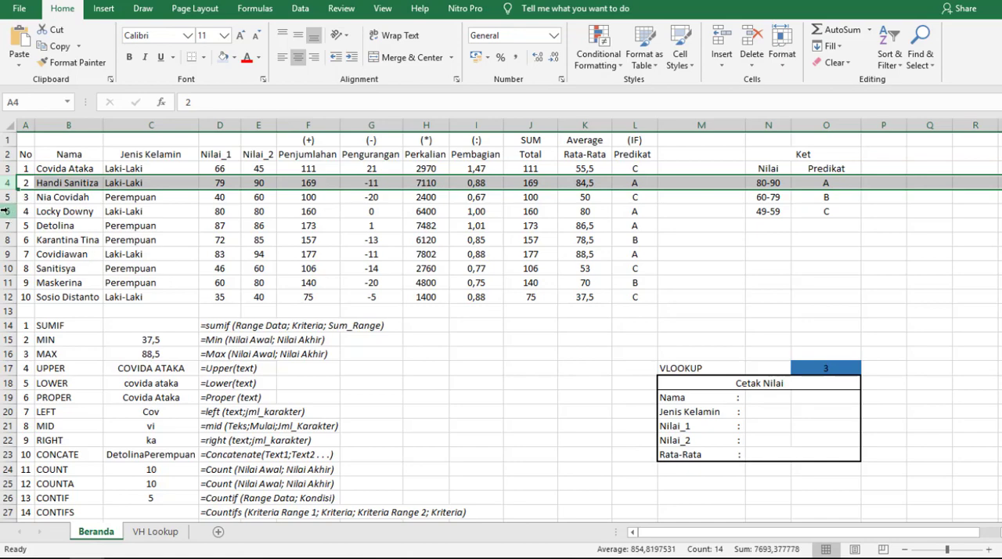
left_click(8, 210)
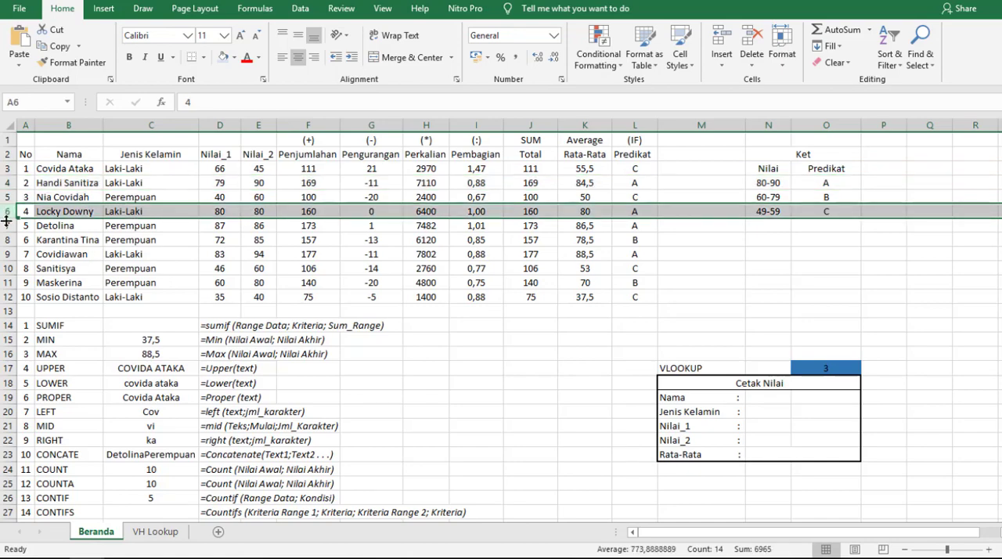
left_click(7, 253)
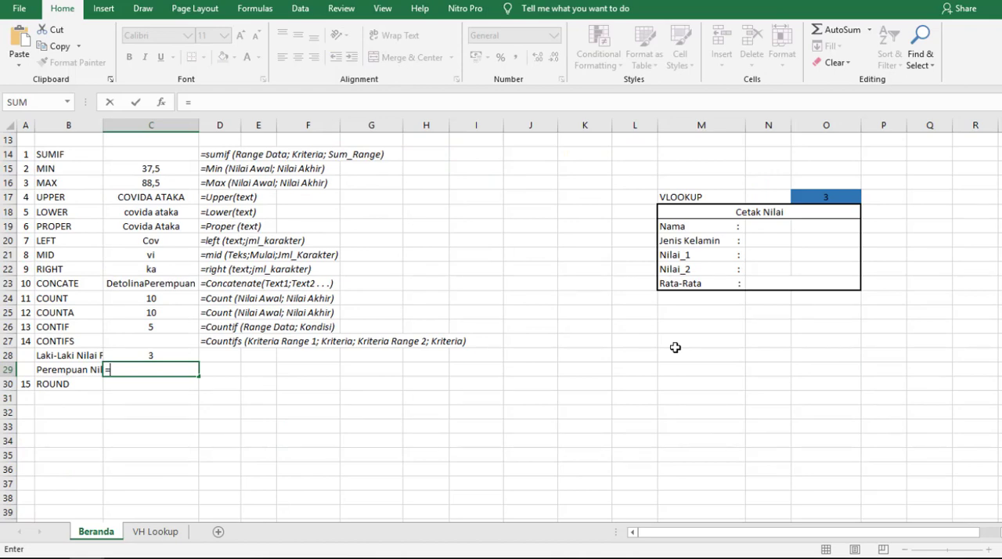
- Start a COUNTIFS formula in C29 with criteria range C3:C12 and the criterion "Perempuan"
type("count")
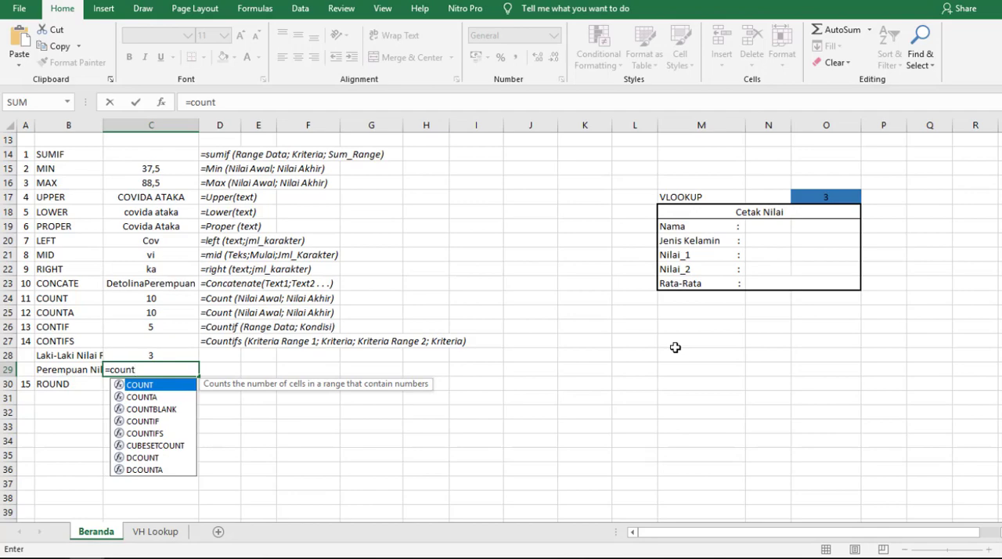
type("if")
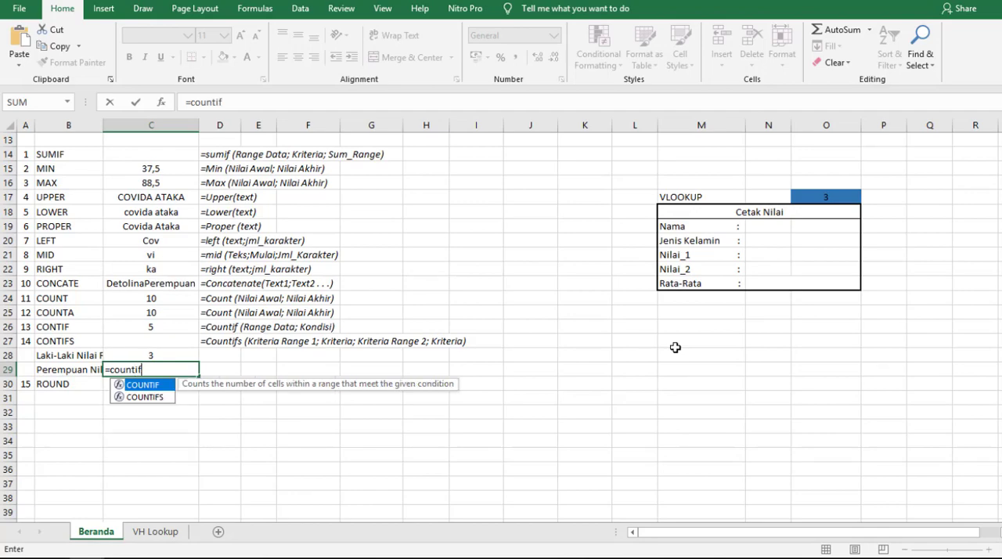
double_click(158, 400)
scroll(161, 403, "up", 4)
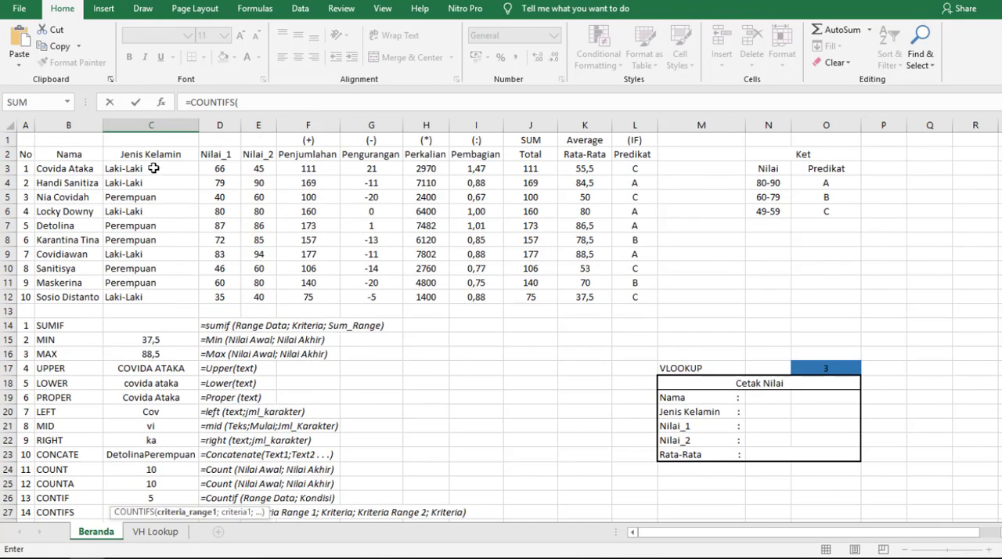
left_click_drag(153, 169, 154, 294)
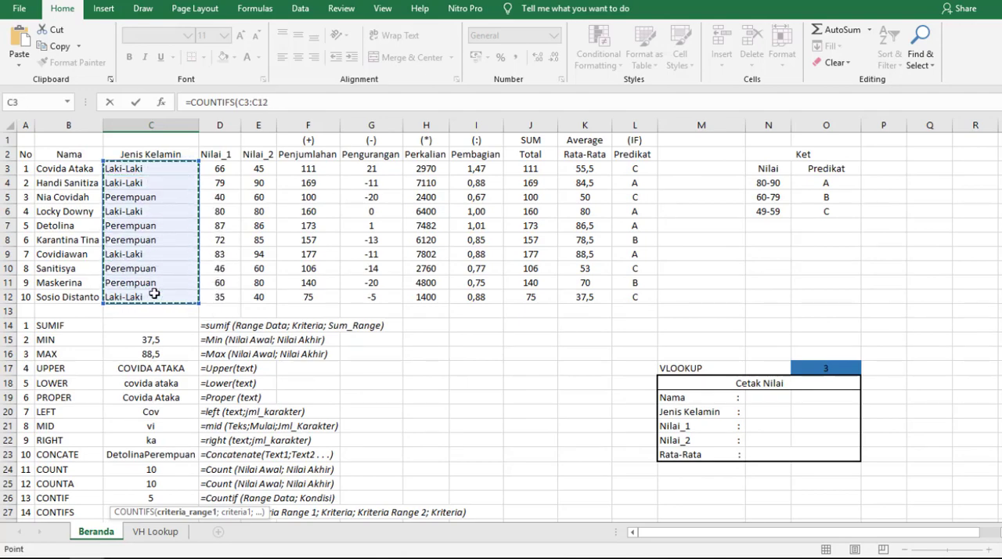
type(";")
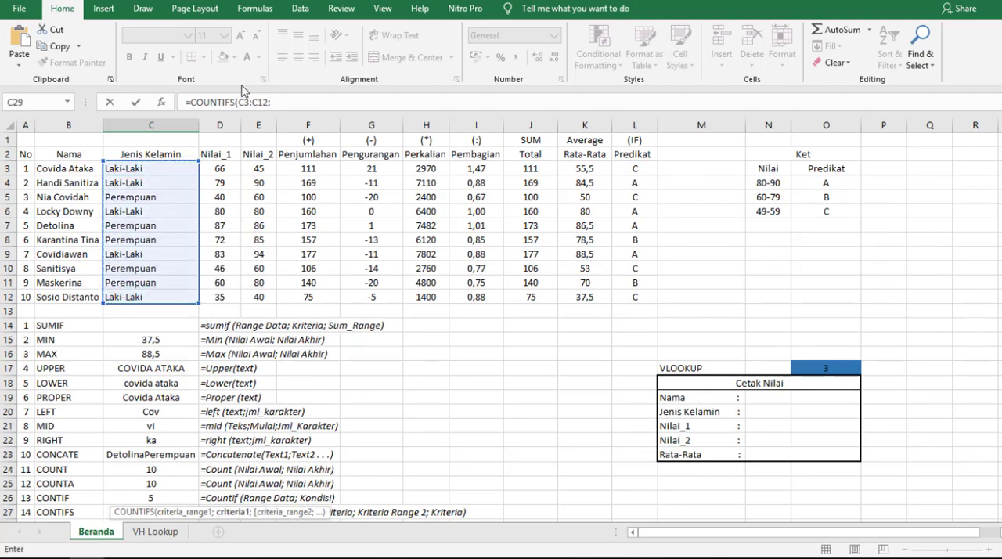
scroll(196, 294, "down", 3)
scroll(227, 295, "up", 1)
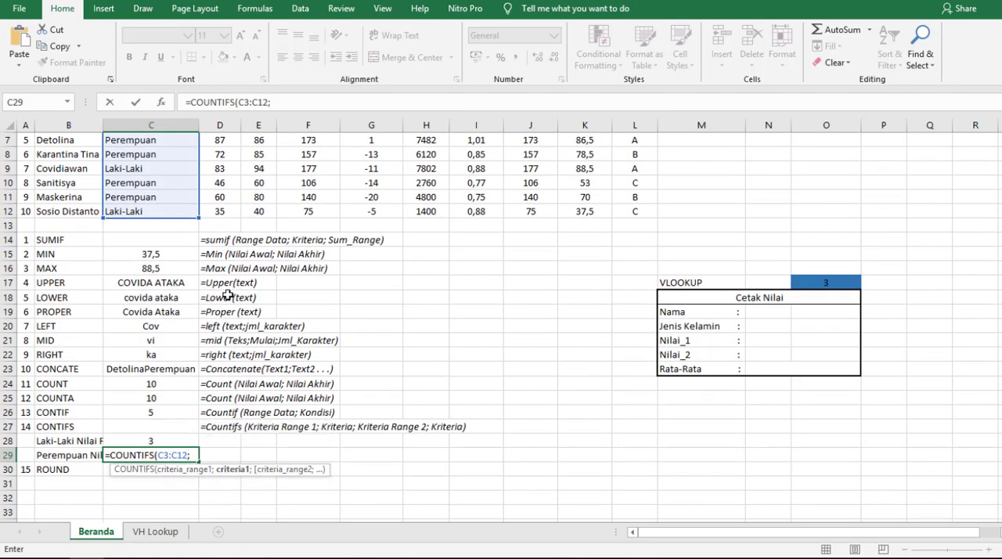
type("\"Perempuan\"")
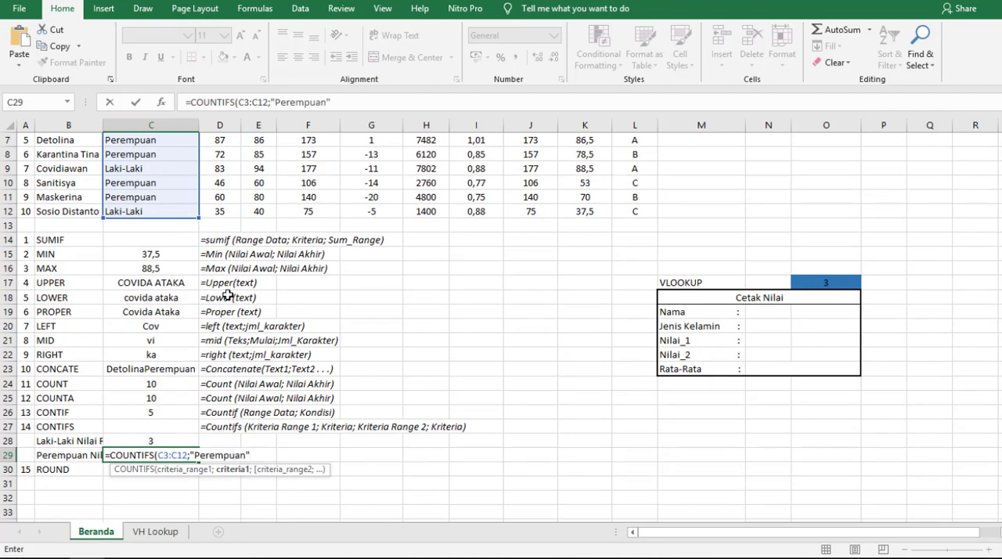
type(";")
- Complete the COUNTIFS formula in C29 with second criteria range K3:K12 and the criterion ">65"
scroll(246, 285, "up", 2)
scroll(302, 266, "down", 3)
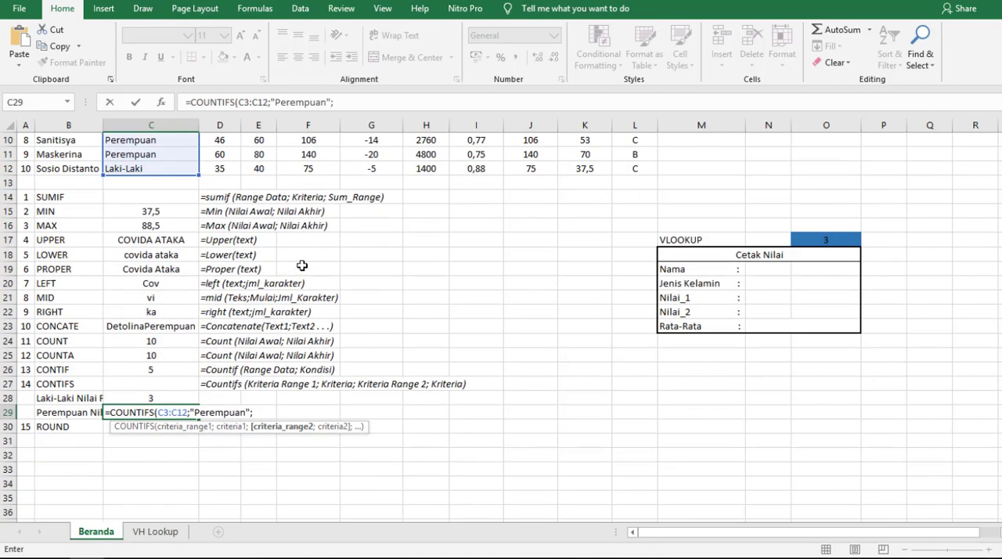
scroll(298, 290, "up", 3)
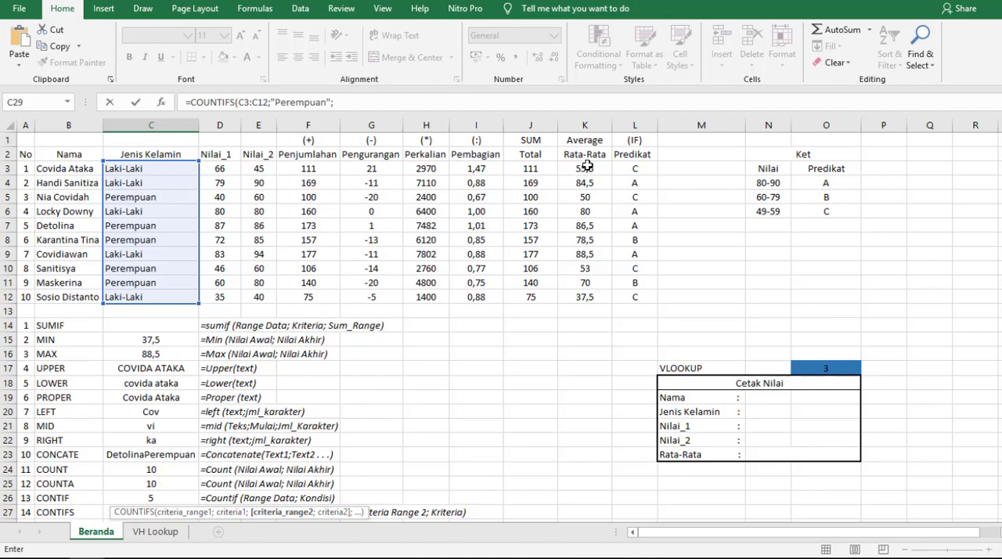
left_click_drag(587, 166, 596, 300)
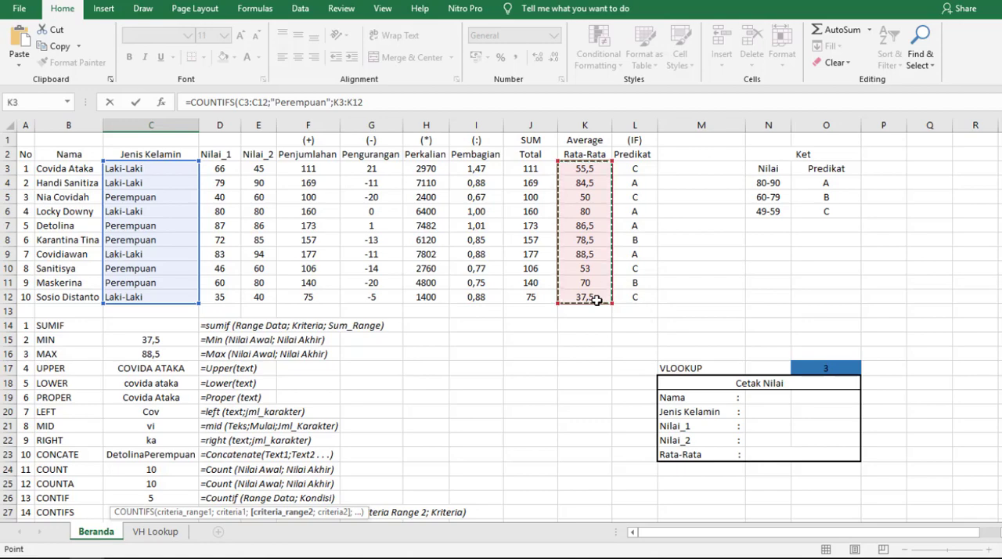
type(";")
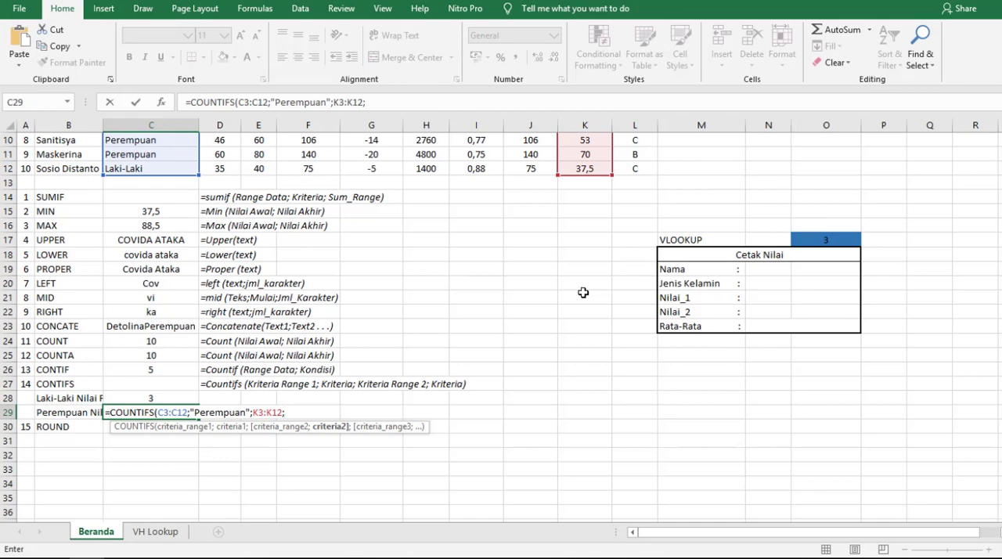
type("\">65\"")
key("Return")
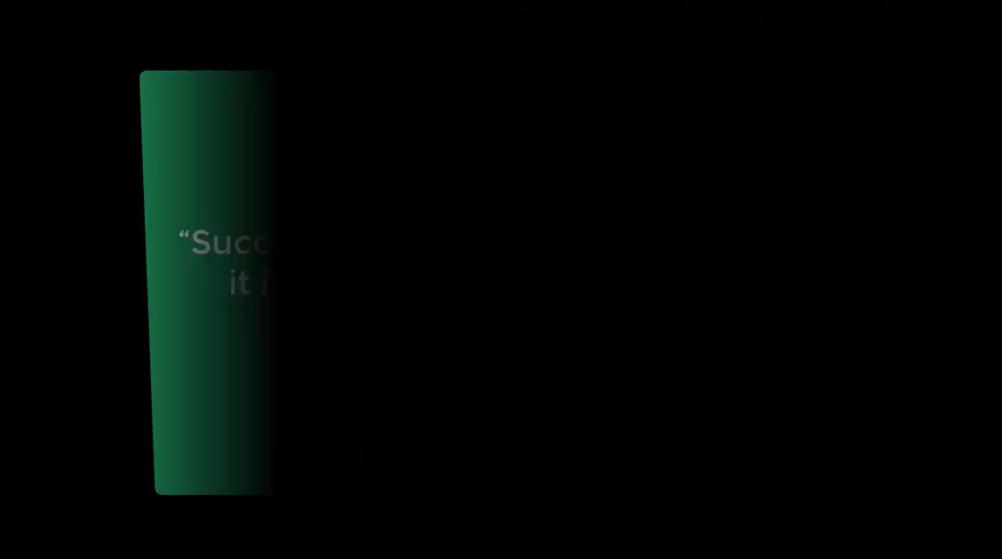